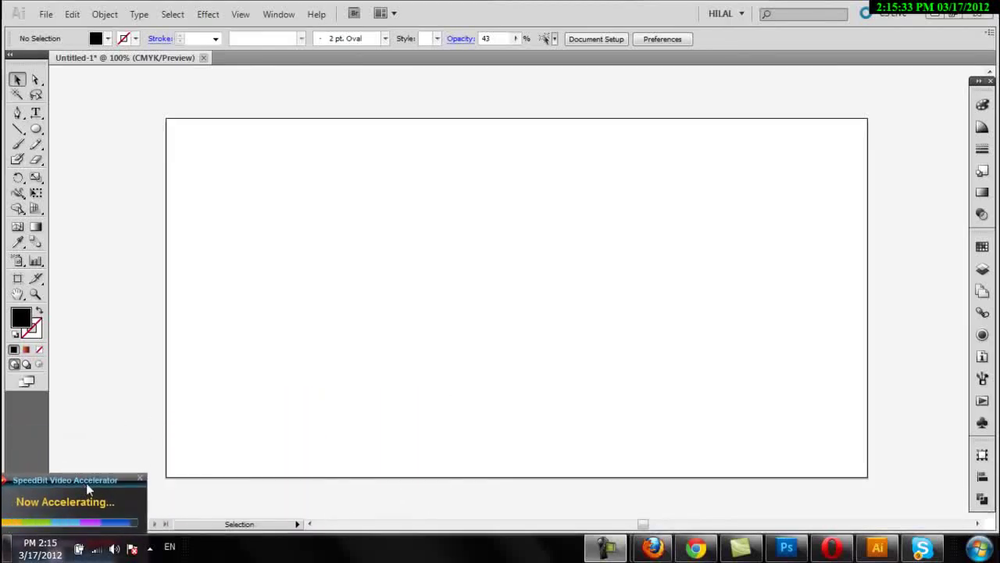
# - Draw a long thin black bar (193.322 × 6.703 mm) near the top of the artboard
pyautogui.click(606, 549)
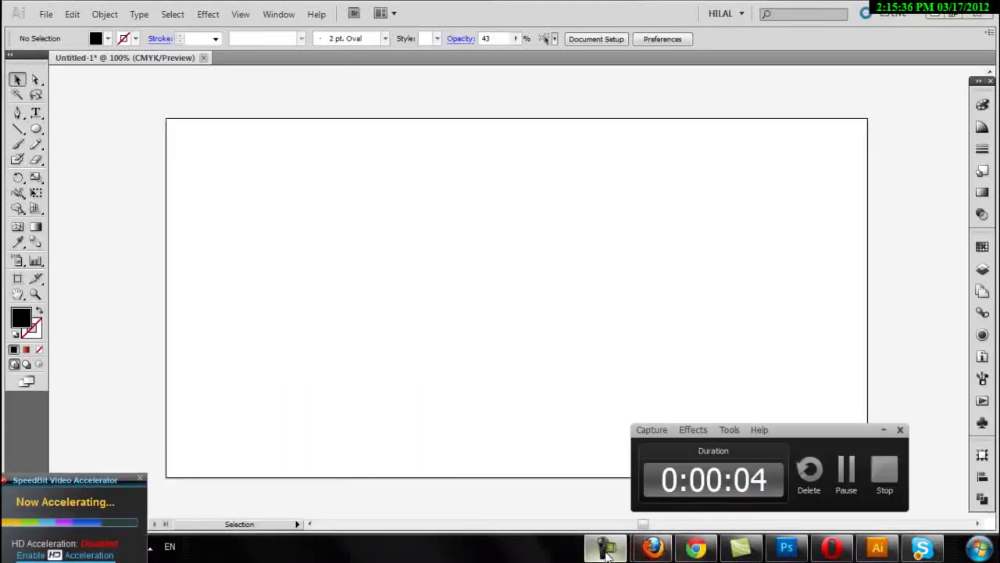
pyautogui.click(887, 430)
pyautogui.click(36, 131)
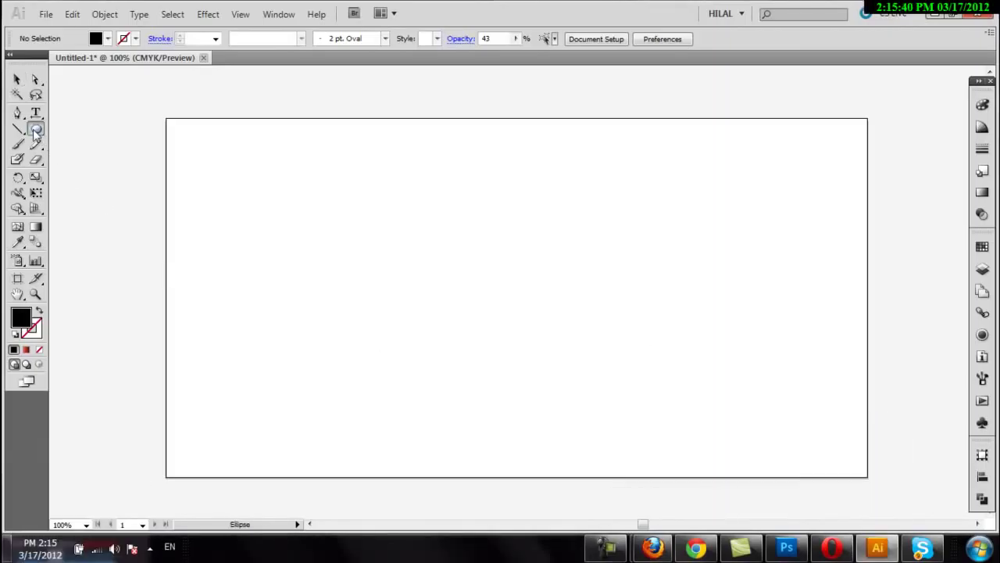
pyautogui.moveTo(35, 130); pyautogui.dragTo(71, 132)
pyautogui.moveTo(304, 174); pyautogui.dragTo(705, 187)
pyautogui.click(17, 79)
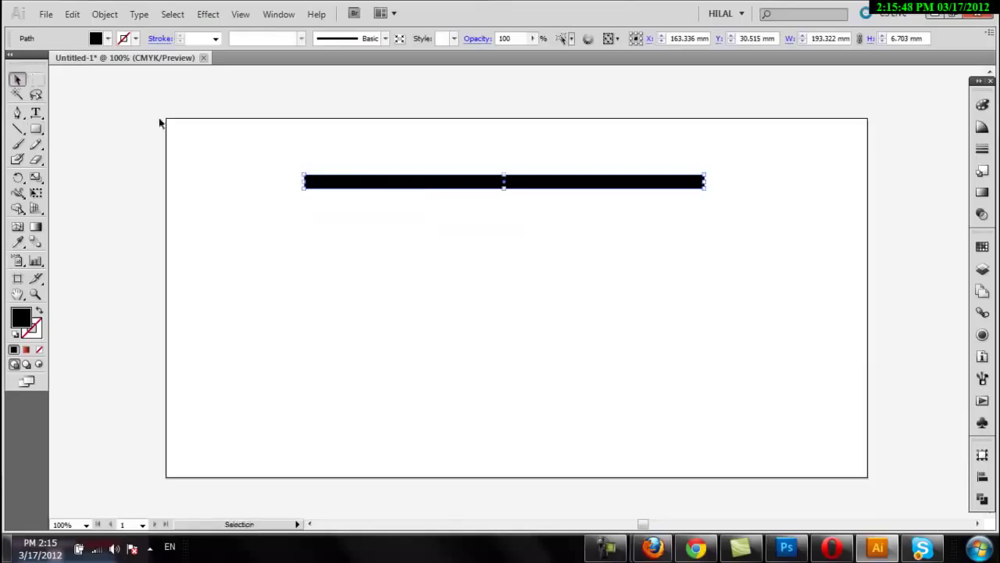
# - Duplicate the bar downward with Ctrl+D into ten evenly spaced bars, then copy the top bar above
pyautogui.moveTo(420, 185)
pyautogui.mouseDown()
pyautogui.moveTo(405, 186)
pyautogui.moveTo(408, 221)
pyautogui.mouseUp()
pyautogui.hotkey('ctrl', 'd')
pyautogui.hotkey('ctrl', 'd')
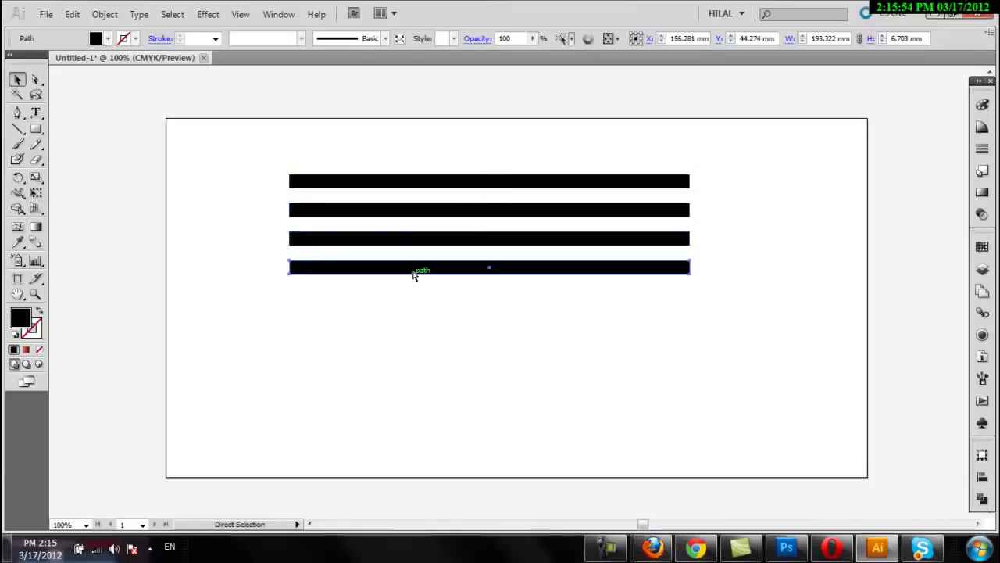
pyautogui.hotkey('ctrl', 'd')
pyautogui.hotkey('ctrl', 'd')
pyautogui.hotkey('ctrl', 'd')
pyautogui.hotkey('ctrl', 'd')
pyautogui.hotkey('ctrl', 'd')
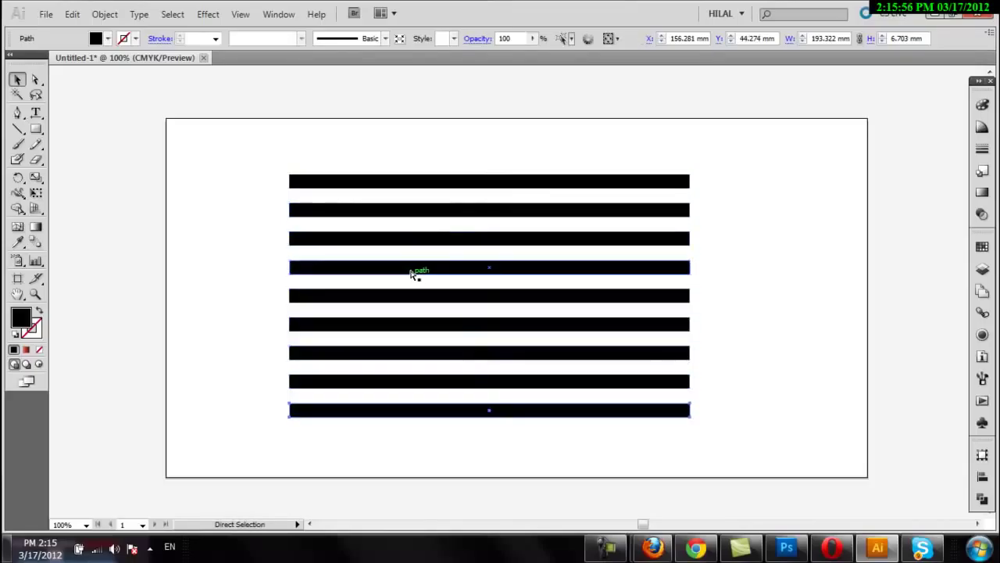
pyautogui.hotkey('ctrl', 'd')
pyautogui.moveTo(591, 180); pyautogui.dragTo(562, 138)
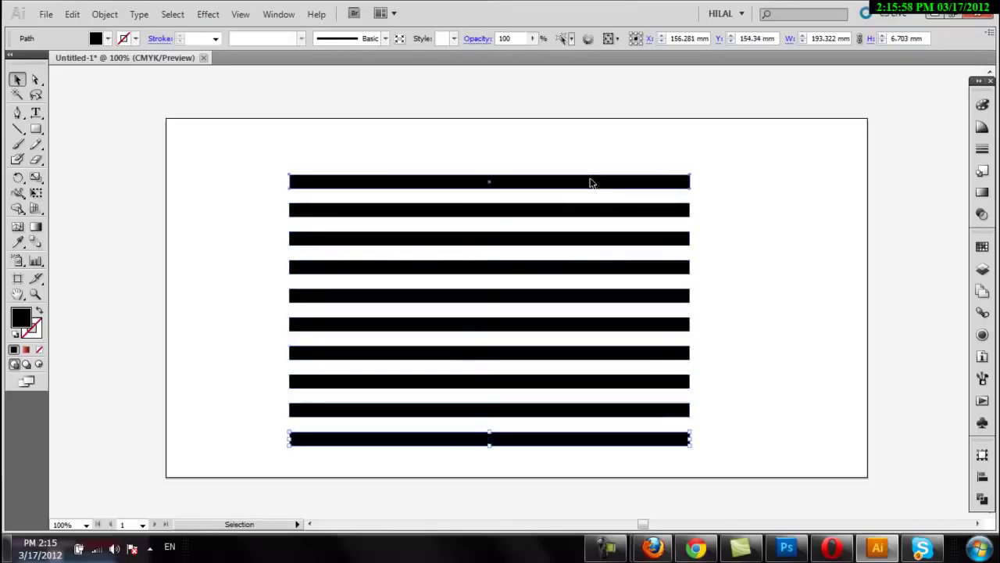
# - Rotate the copied bar to vertical and place it at the stripes' left edge
pyautogui.moveTo(672, 132); pyautogui.dragTo(435, 78)
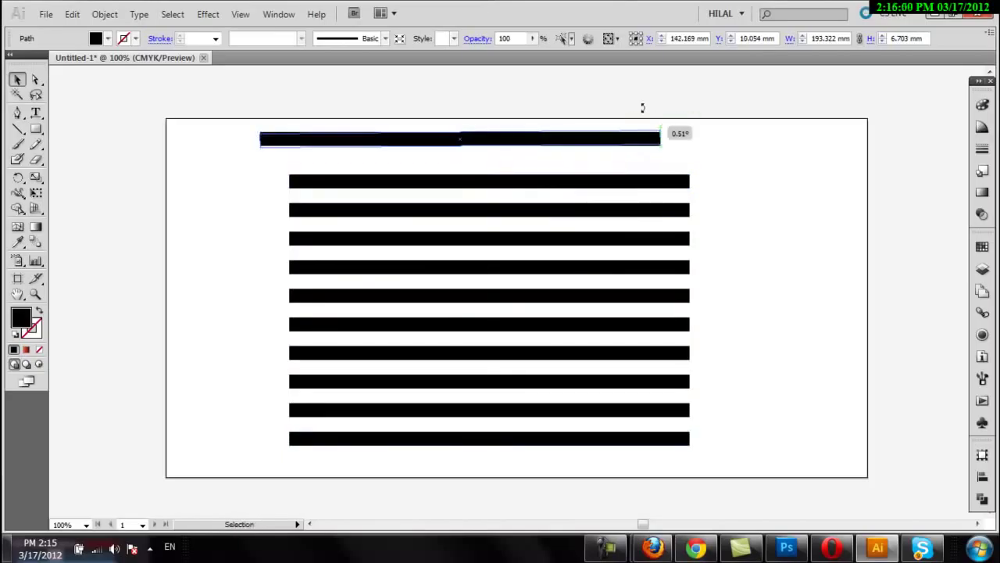
pyautogui.scroll(-5, 531, 151)
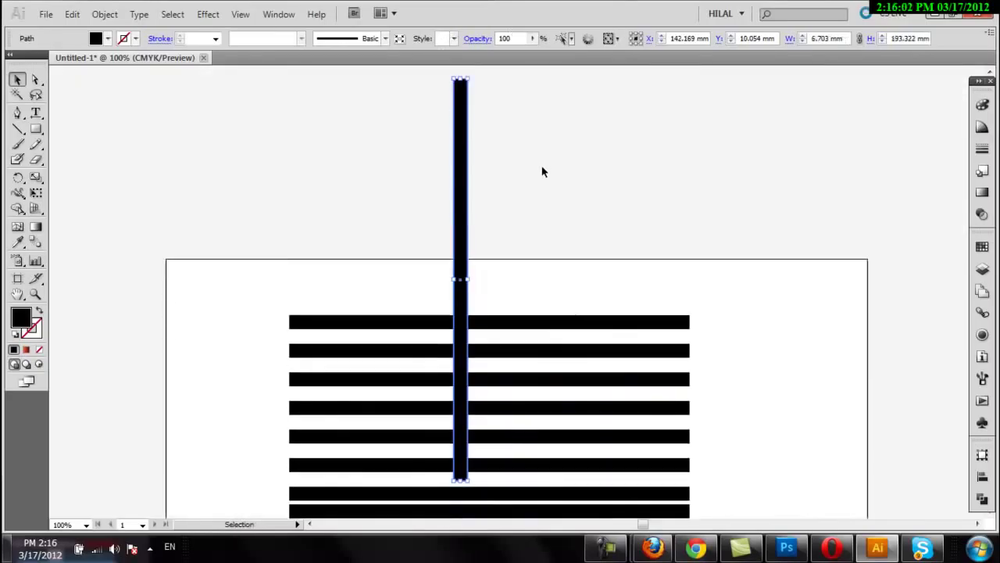
pyautogui.scroll(-5, 542, 167)
pyautogui.moveTo(464, 117); pyautogui.dragTo(309, 266)
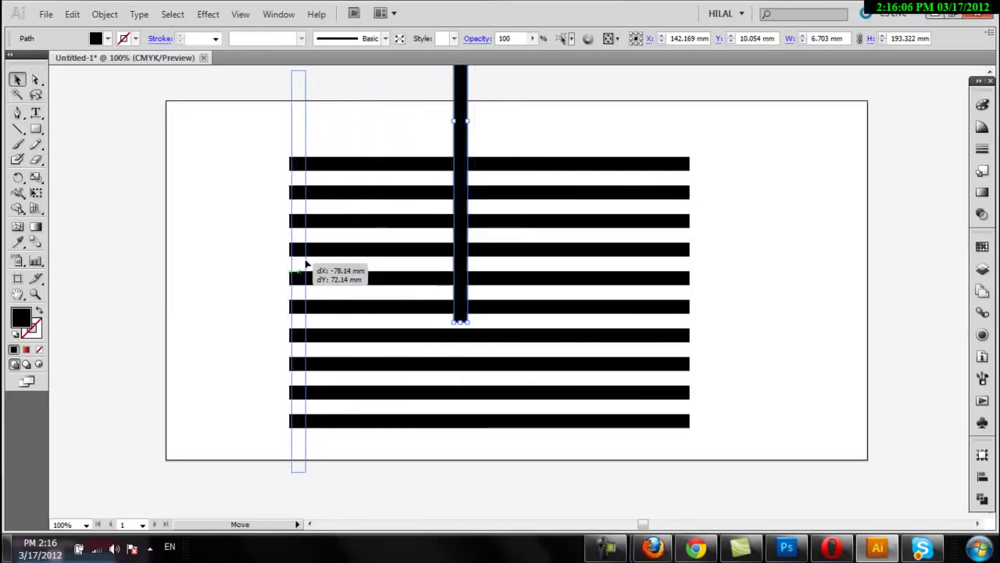
pyautogui.moveTo(310, 265); pyautogui.dragTo(302, 268)
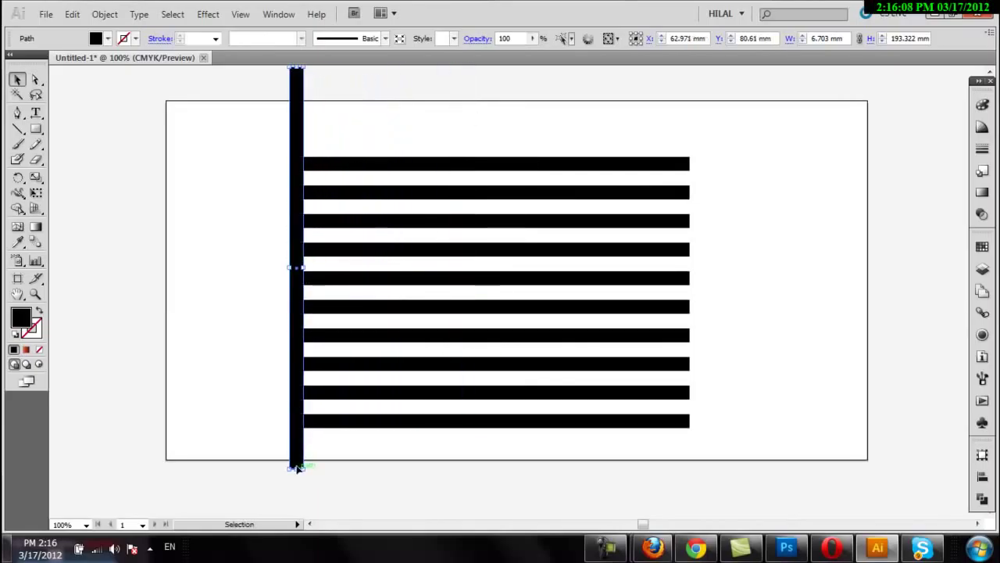
# - Trim the vertical bar to span top stripe to bottom stripe, and copy it a short step right
pyautogui.moveTo(296, 468); pyautogui.dragTo(296, 428)
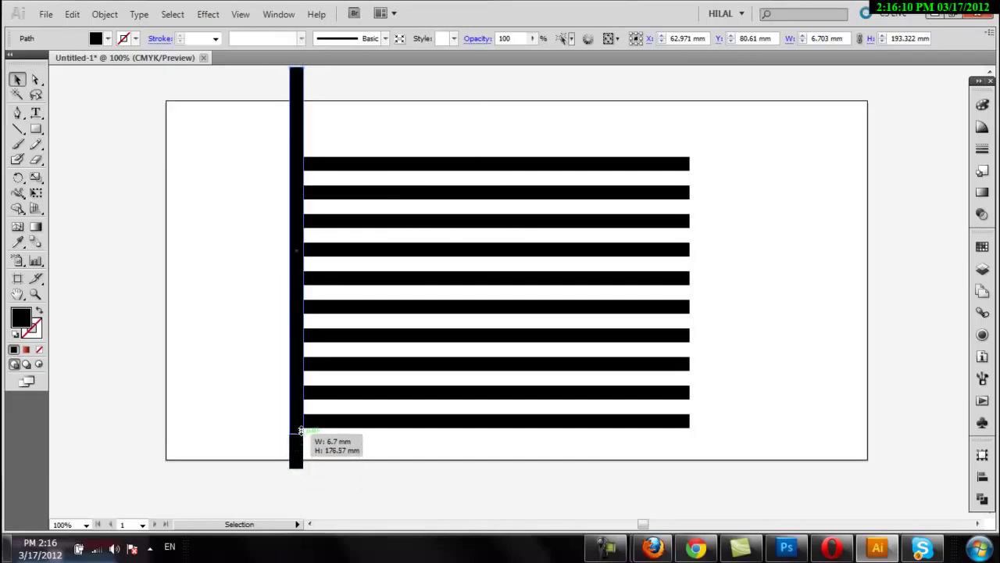
pyautogui.scroll(3, 321, 173)
pyautogui.moveTo(295, 155); pyautogui.dragTo(304, 250)
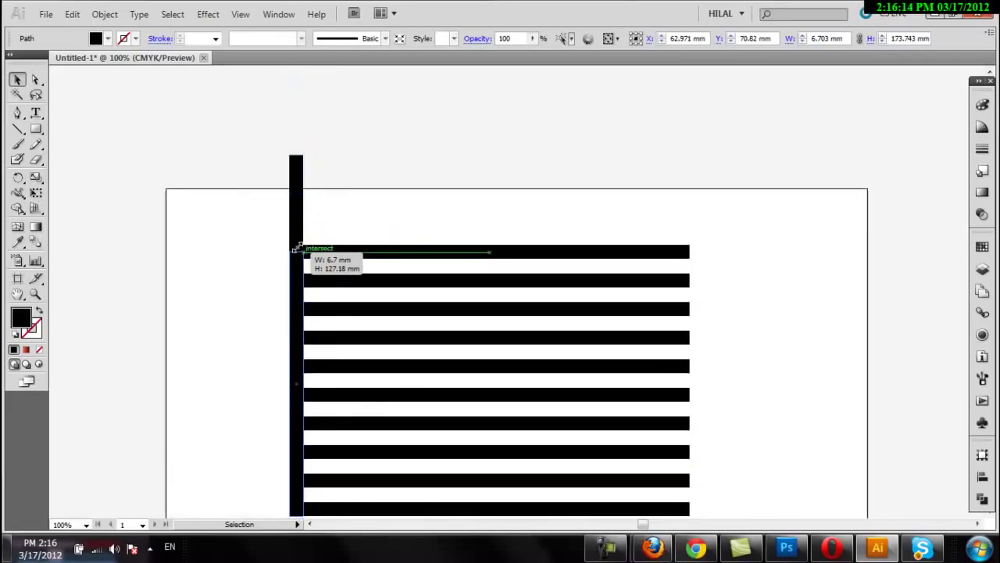
pyautogui.click(292, 211)
pyautogui.scroll(-2, 293, 212)
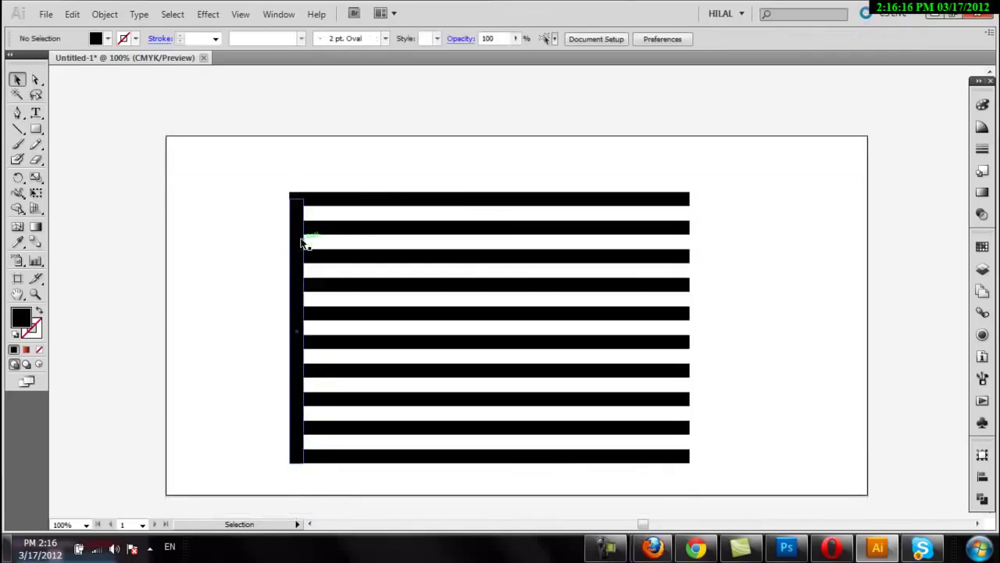
pyautogui.moveTo(300, 241); pyautogui.dragTo(332, 244)
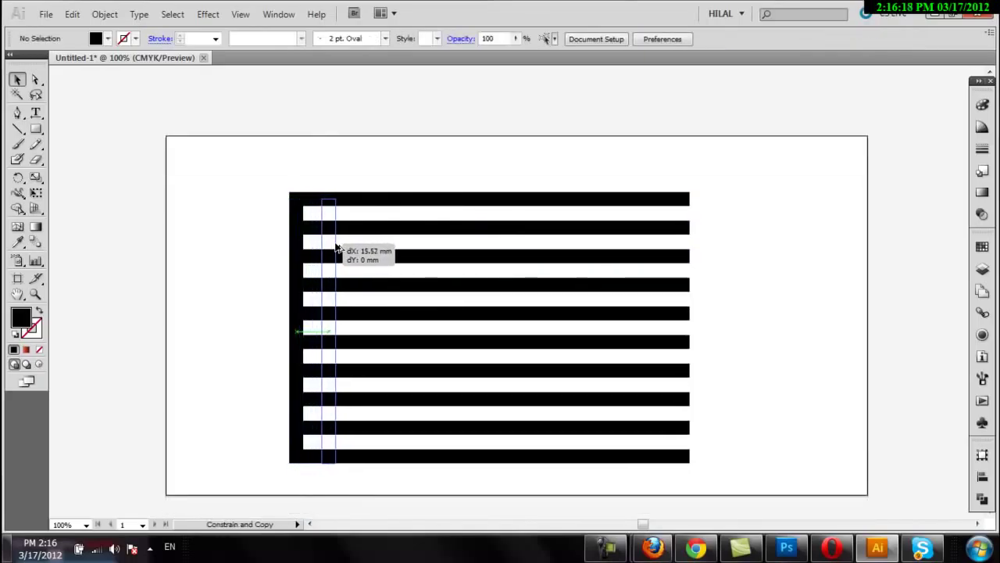
# - Repeat the vertical bar copy with Ctrl+D across the stripes and check the rightmost column
pyautogui.hotkey('ctrl', 'd')
pyautogui.hotkey('ctrl', 'd')
pyautogui.hotkey('ctrl', 'd')
pyautogui.hotkey('ctrl', 'd')
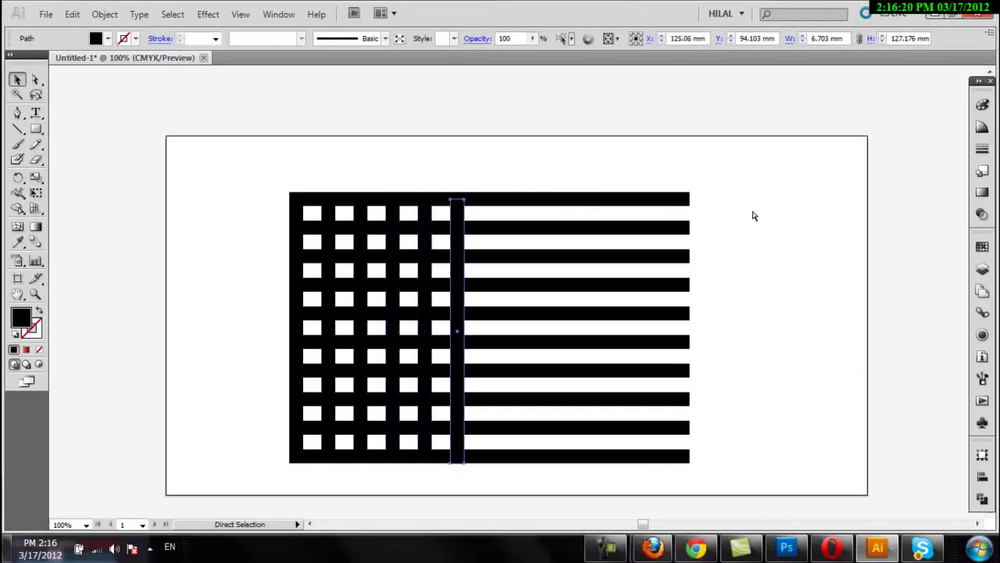
pyautogui.hotkey('ctrl', 'd')
pyautogui.hotkey('ctrl', 'd')
pyautogui.hotkey('ctrl', 'd')
pyautogui.hotkey('ctrl', 'd')
pyautogui.hotkey('ctrl', 'd')
pyautogui.hotkey('ctrl', 'd')
pyautogui.hotkey('ctrl', 'd')
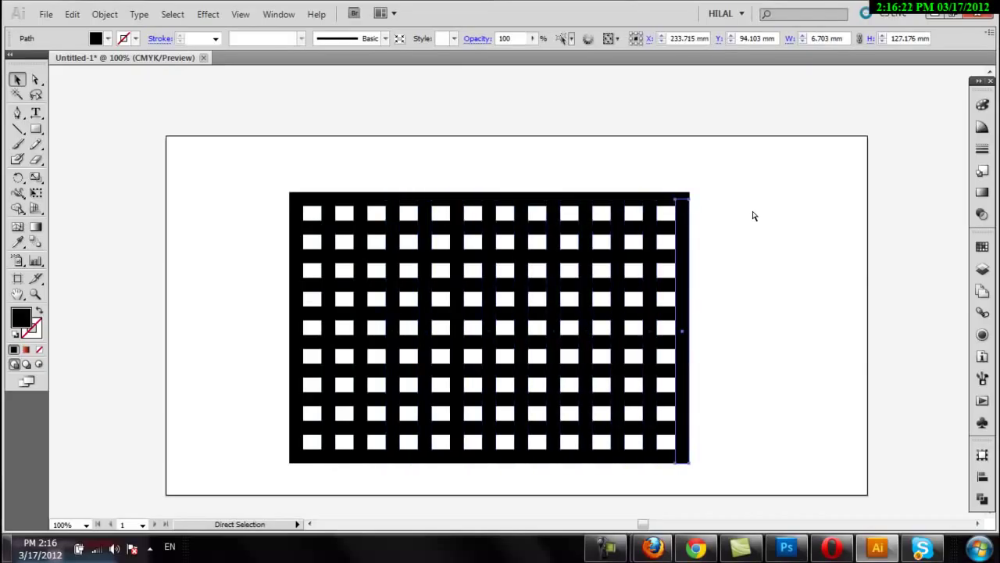
pyautogui.click(752, 216)
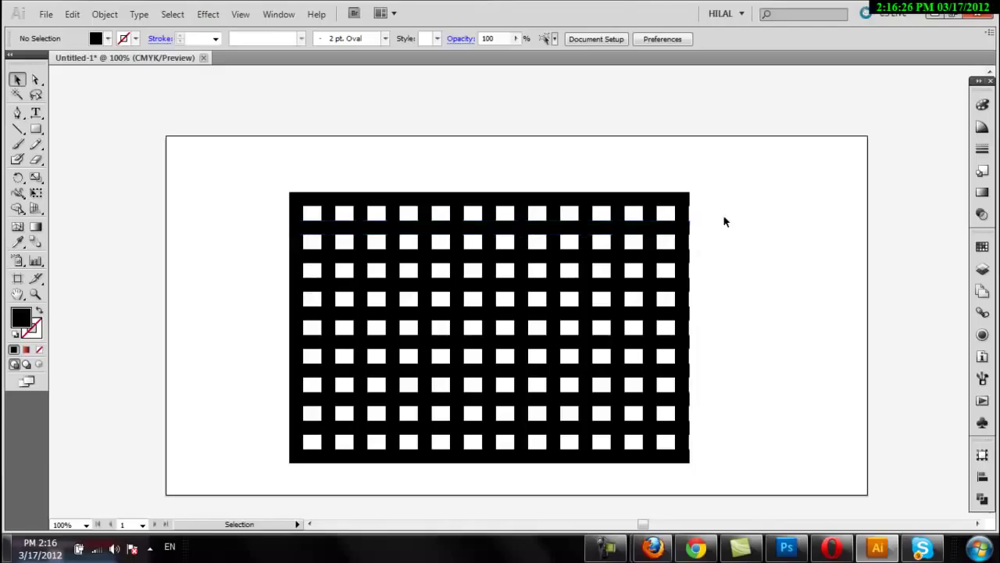
pyautogui.click(688, 247)
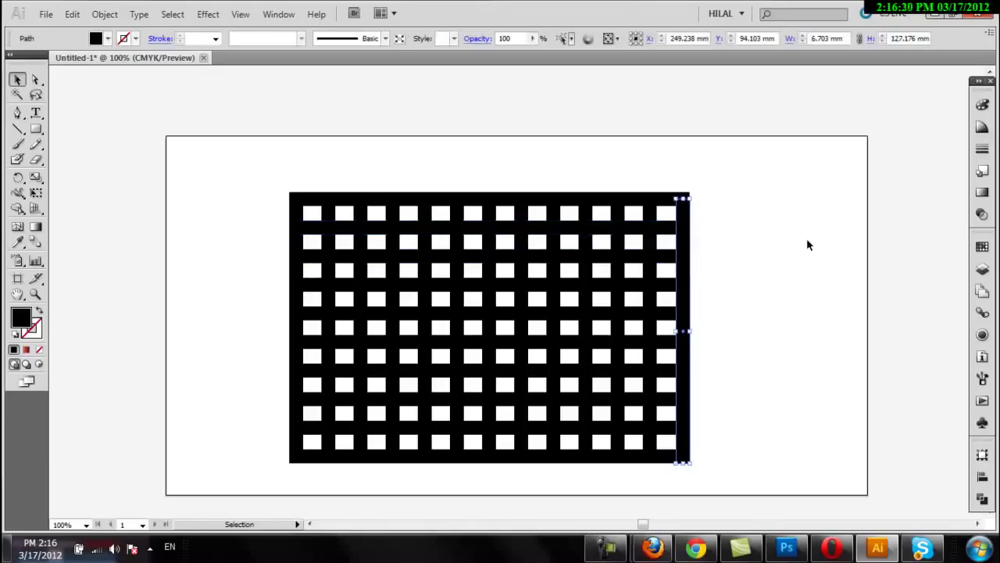
pyautogui.click(808, 244)
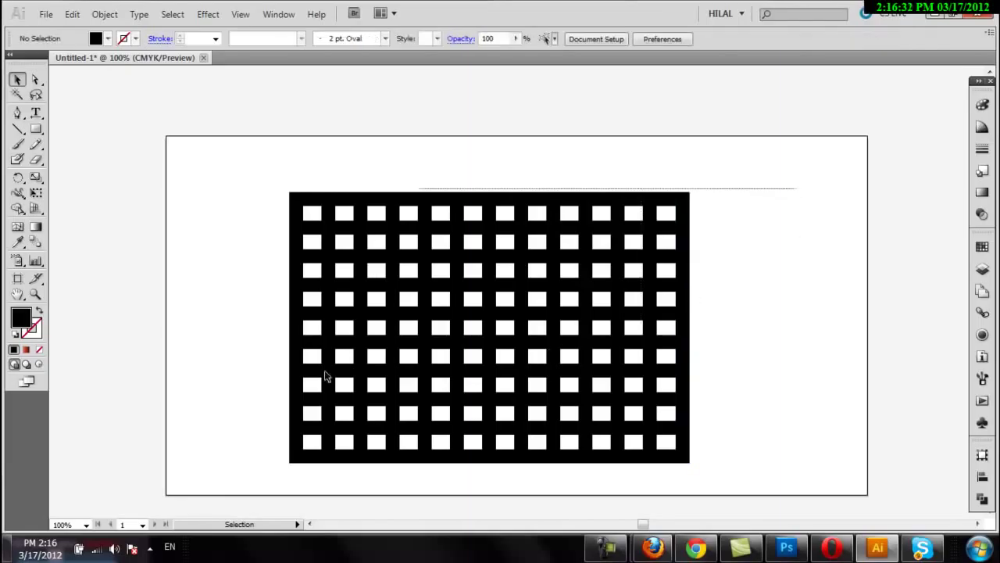
# - Select all the bars and unite them into one shape with Pathfinder
pyautogui.moveTo(325, 377); pyautogui.dragTo(203, 476)
pyautogui.scroll(-1, 724, 326)
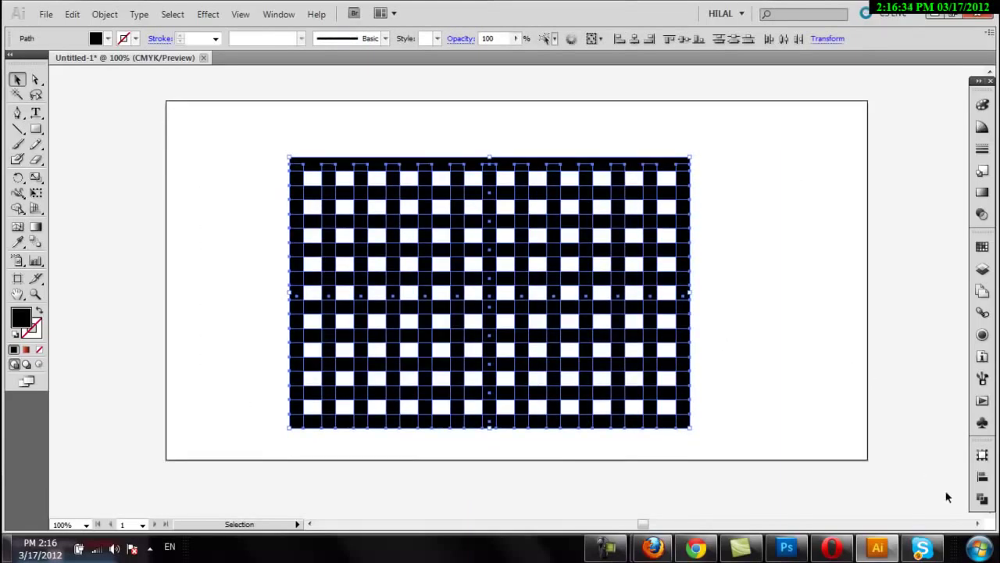
pyautogui.click(982, 500)
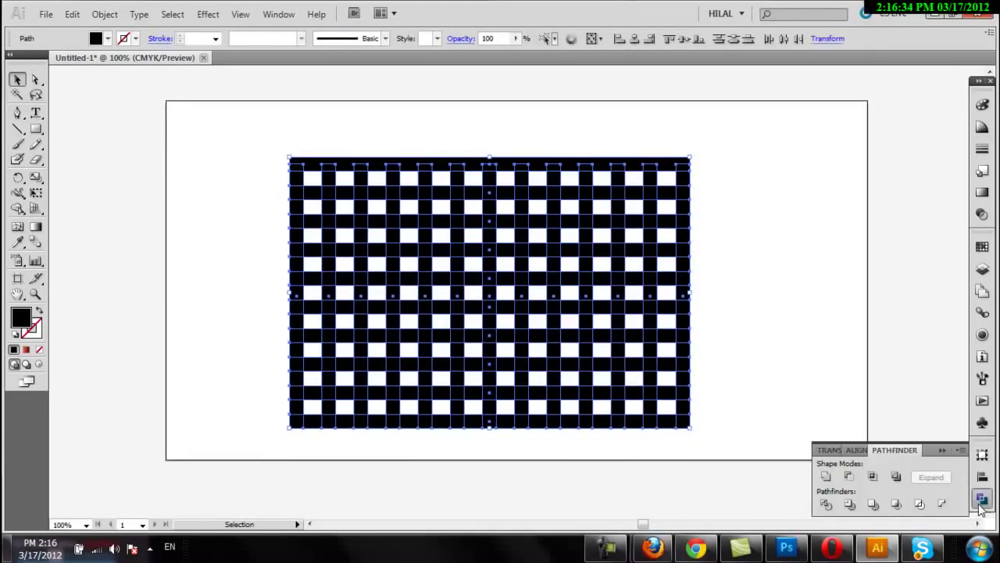
pyautogui.click(825, 478)
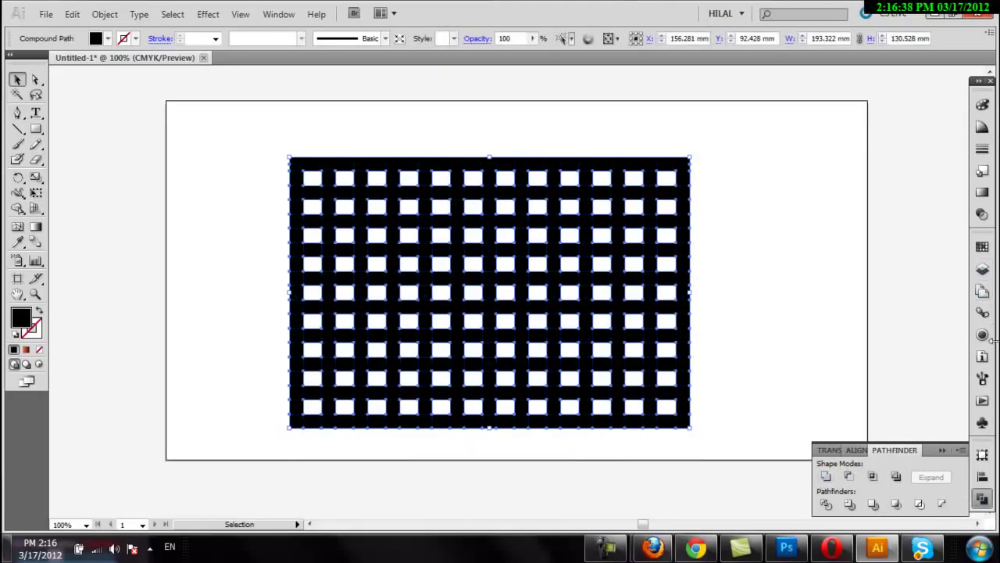
# - Save the united grid as New Symbol 3 and delete it from the artboard
pyautogui.click(982, 421)
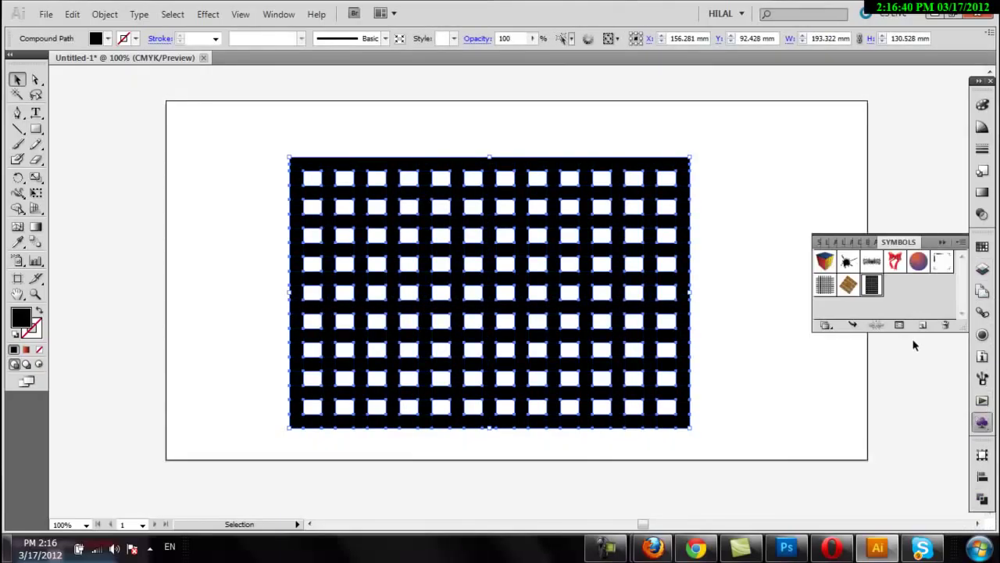
pyautogui.moveTo(568, 270); pyautogui.dragTo(913, 293)
pyautogui.click(596, 220)
pyautogui.hotkey('ctrl', 'shift', 'a')
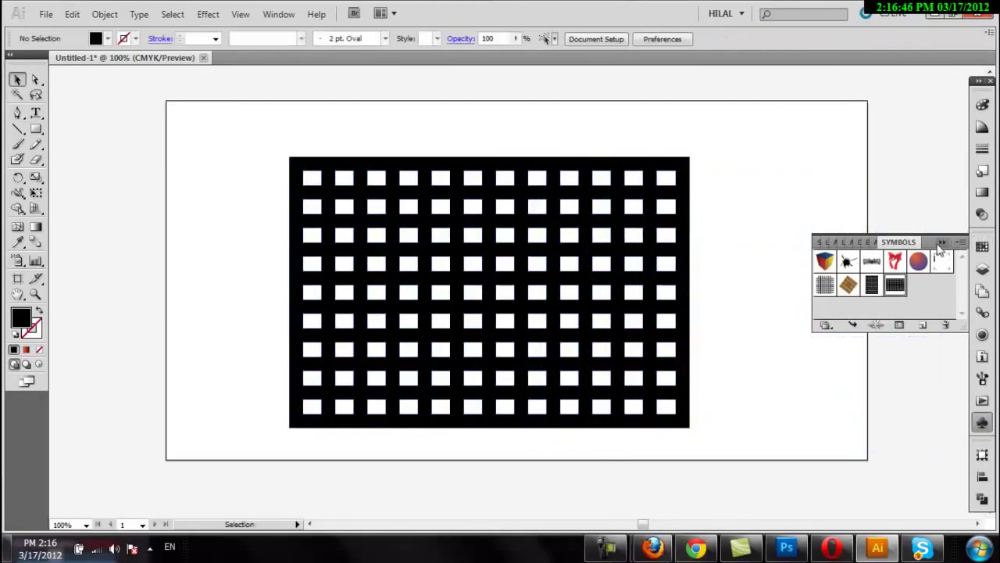
pyautogui.click(942, 243)
pyautogui.click(567, 300)
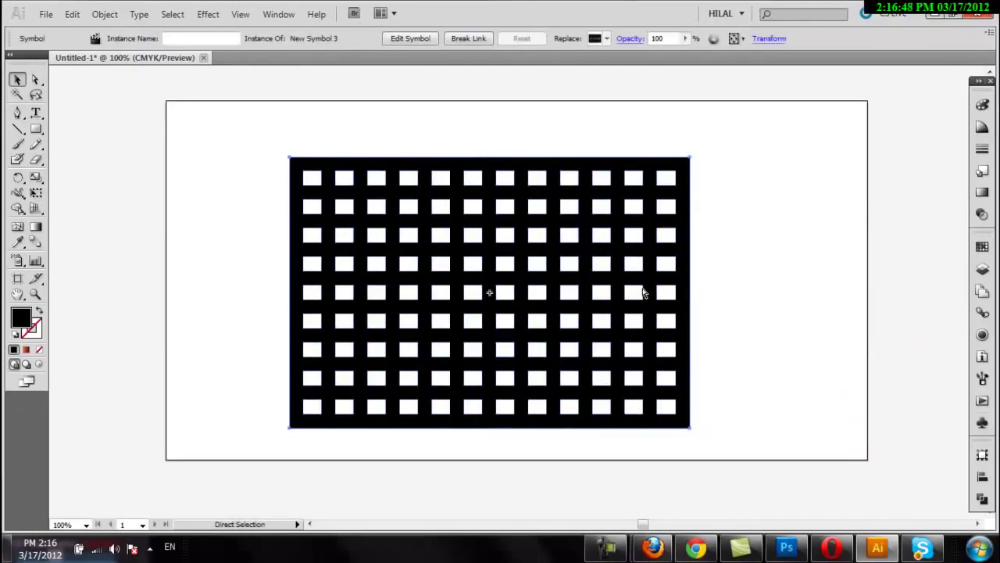
pyautogui.press('Delete')
pyautogui.moveTo(35, 129); pyautogui.dragTo(86, 161)
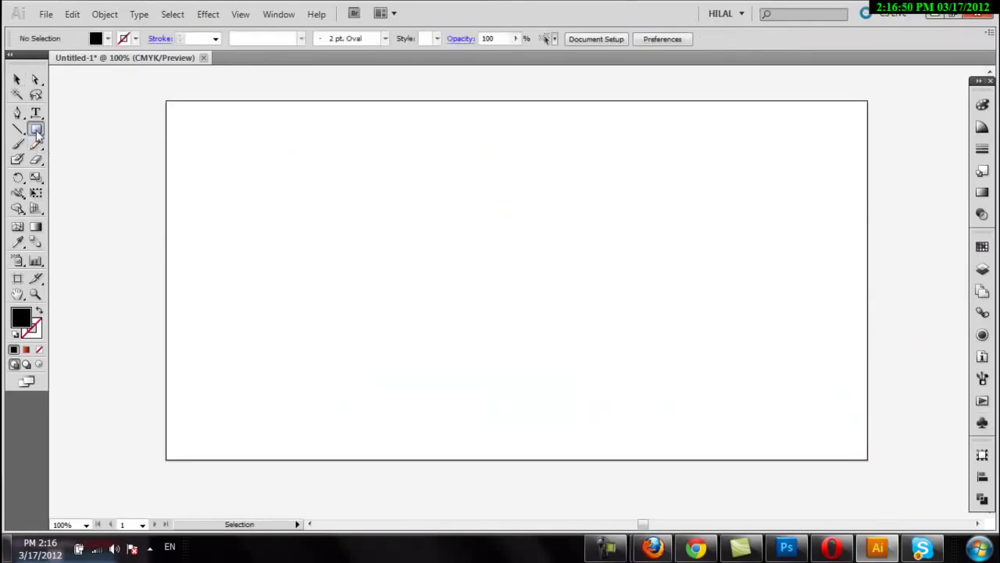
# - Draw a black circle in the upper middle and a rectangle covering its left half
pyautogui.moveTo(435, 175); pyautogui.dragTo(613, 350)
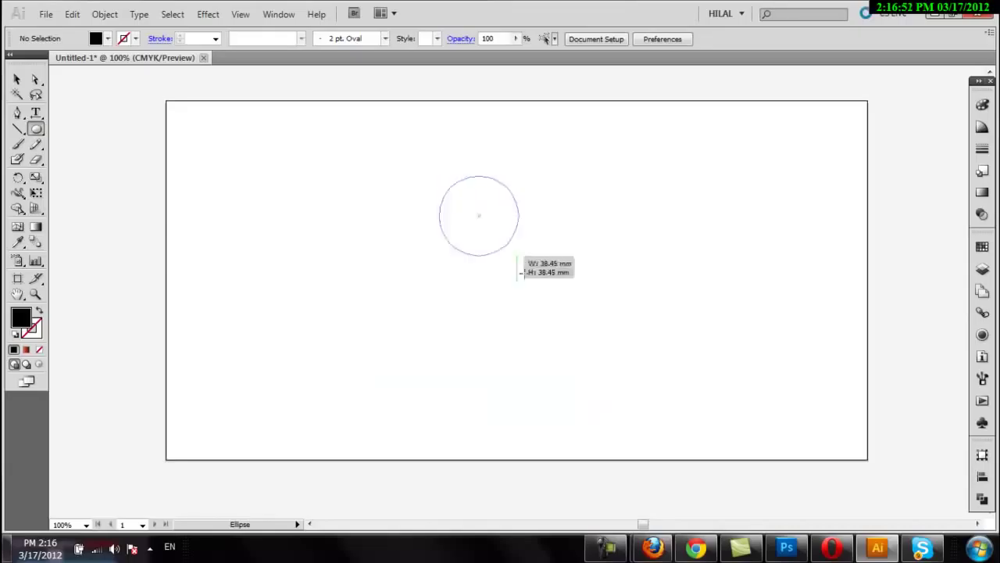
pyautogui.click(15, 82)
pyautogui.moveTo(524, 244); pyautogui.dragTo(495, 244)
pyautogui.moveTo(35, 129); pyautogui.dragTo(65, 136)
pyautogui.moveTo(380, 134); pyautogui.dragTo(497, 375)
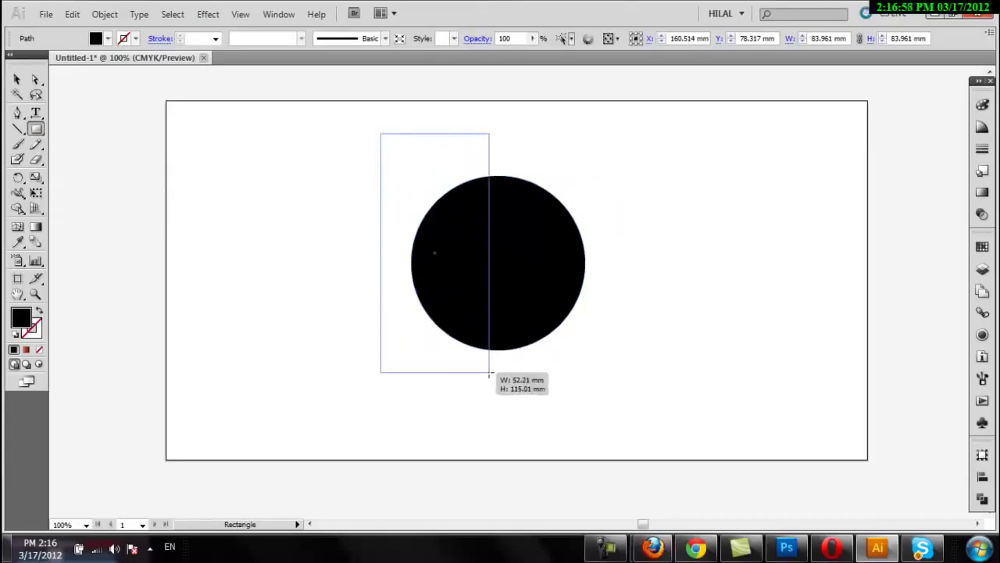
# - Subtract the rectangle from the circle with Minus Front, leaving a 41.981 × 83.961 mm half-disc
pyautogui.click(17, 81)
pyautogui.moveTo(245, 189); pyautogui.dragTo(639, 272)
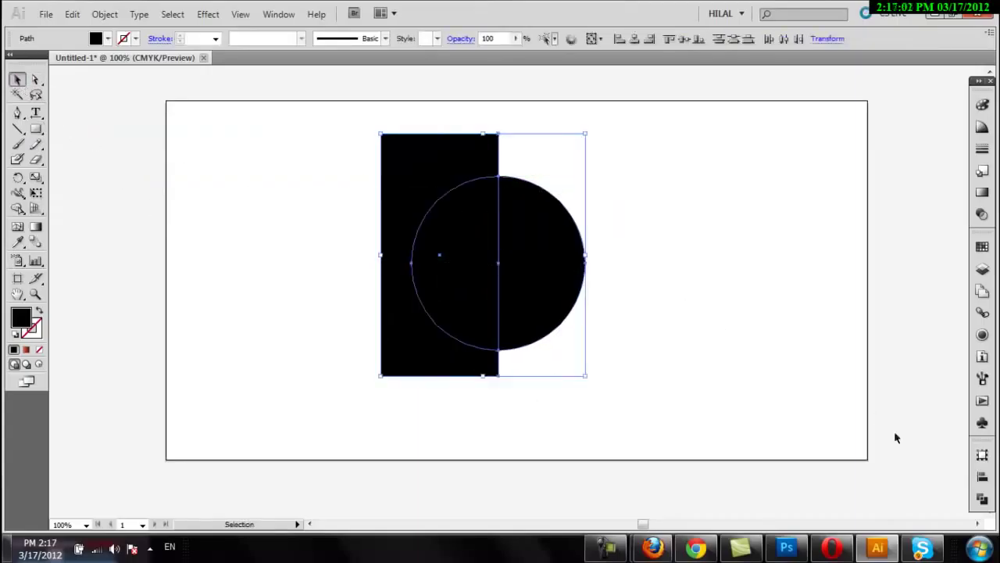
pyautogui.click(983, 499)
pyautogui.click(849, 477)
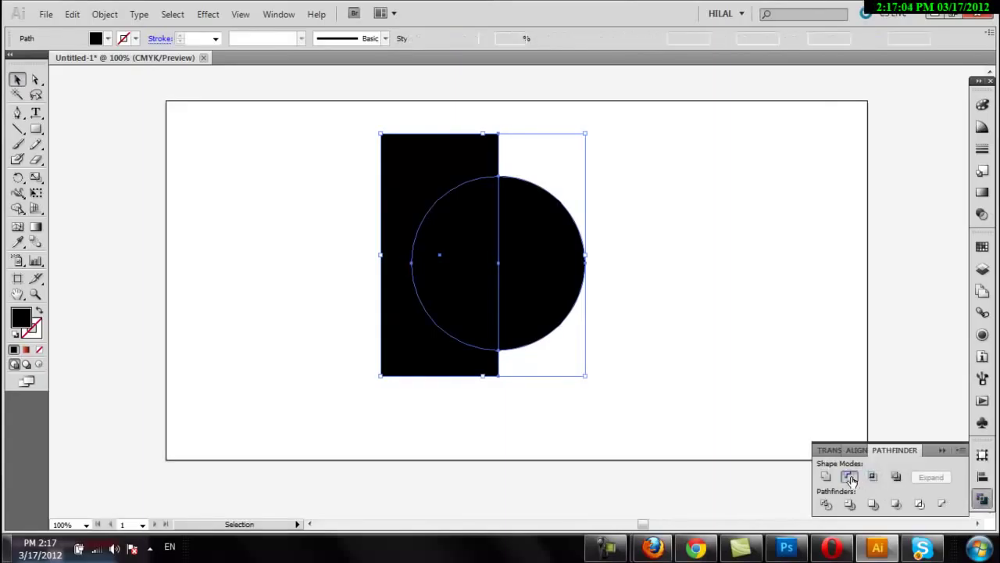
pyautogui.click(208, 14)
pyautogui.moveTo(234, 95)
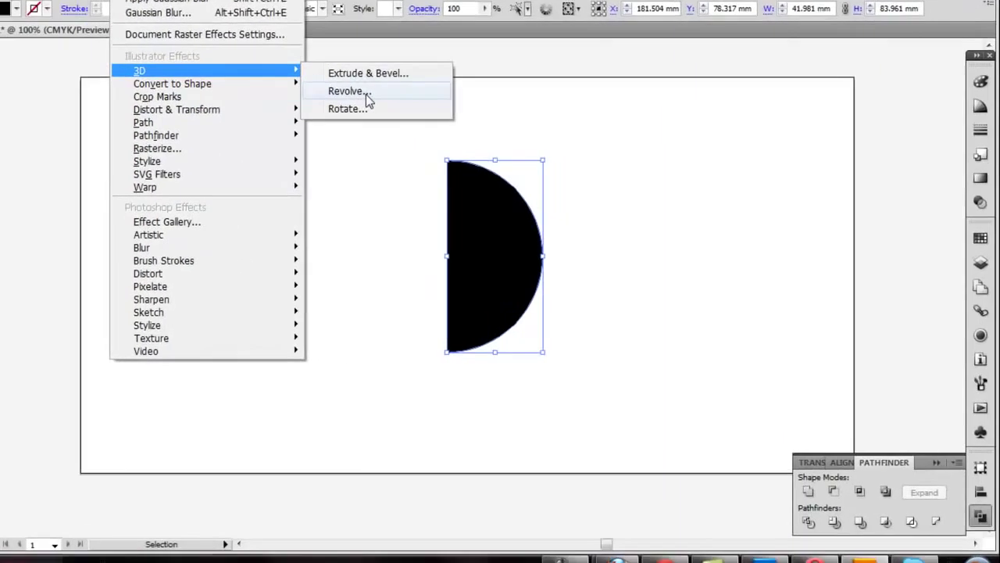
# - Apply a 360° 3D Revolve to the half-disc with Position set to Front
pyautogui.click(412, 113)
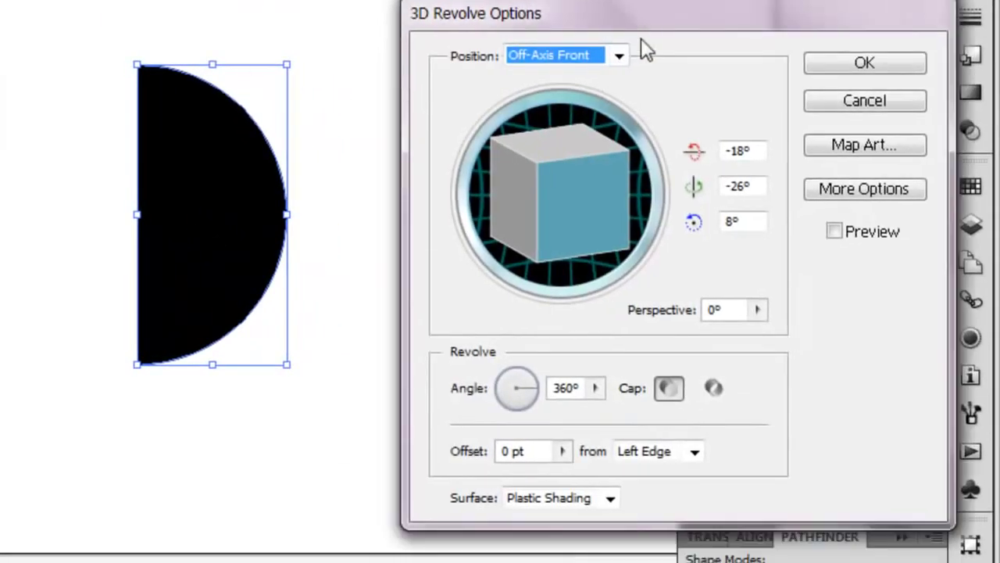
pyautogui.click(622, 55)
pyautogui.click(595, 111)
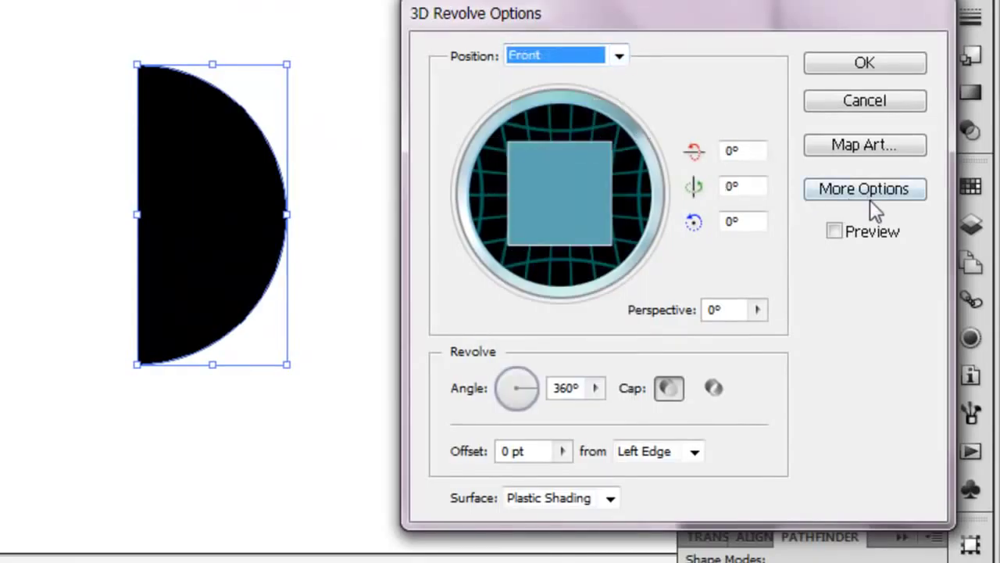
pyautogui.click(869, 146)
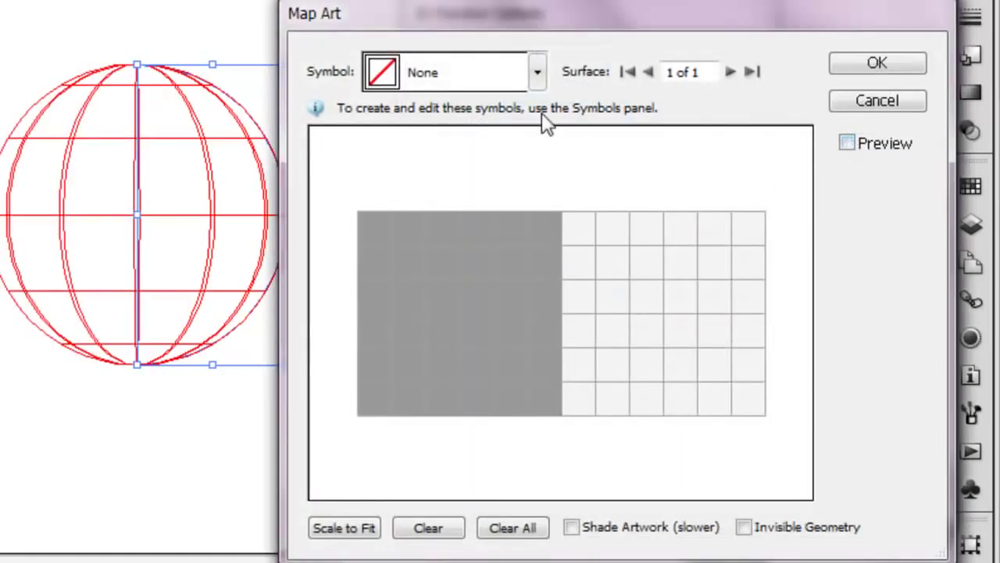
# - Map New Symbol 3 onto the sphere with Preview and Invisible Geometry enabled
pyautogui.click(538, 72)
pyautogui.scroll(-1, 548, 275)
pyautogui.scroll(-1, 548, 274)
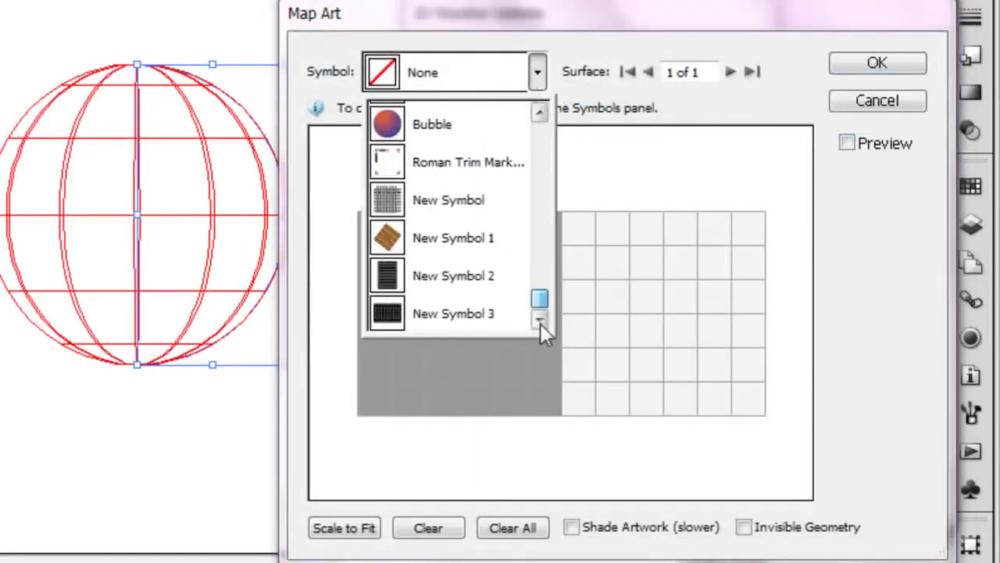
pyautogui.click(468, 312)
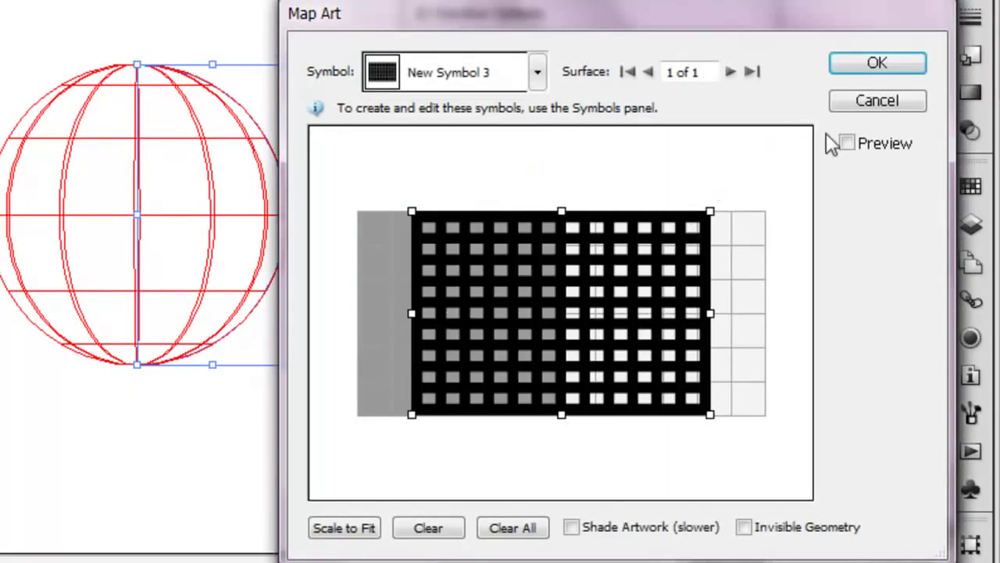
pyautogui.click(849, 144)
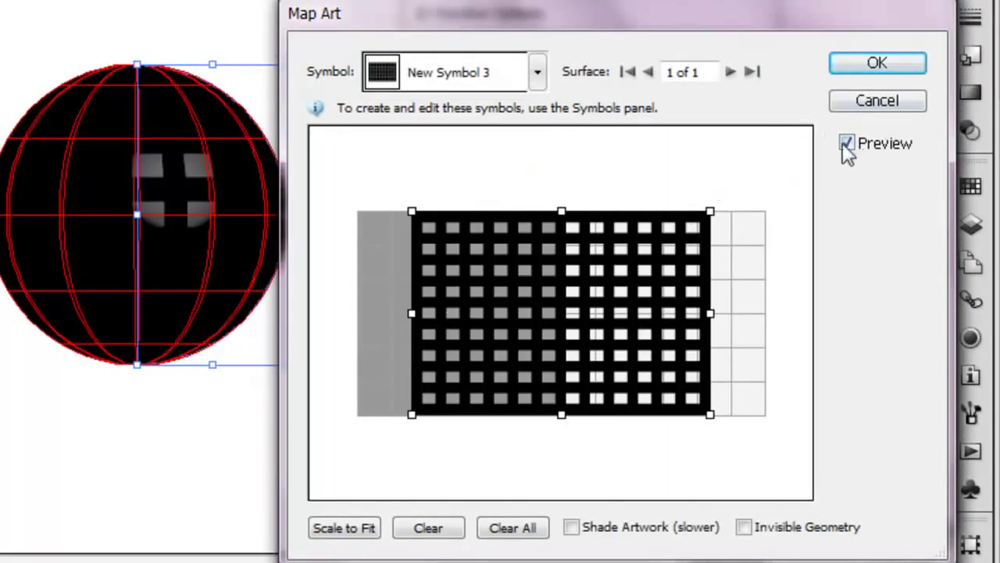
pyautogui.click(749, 531)
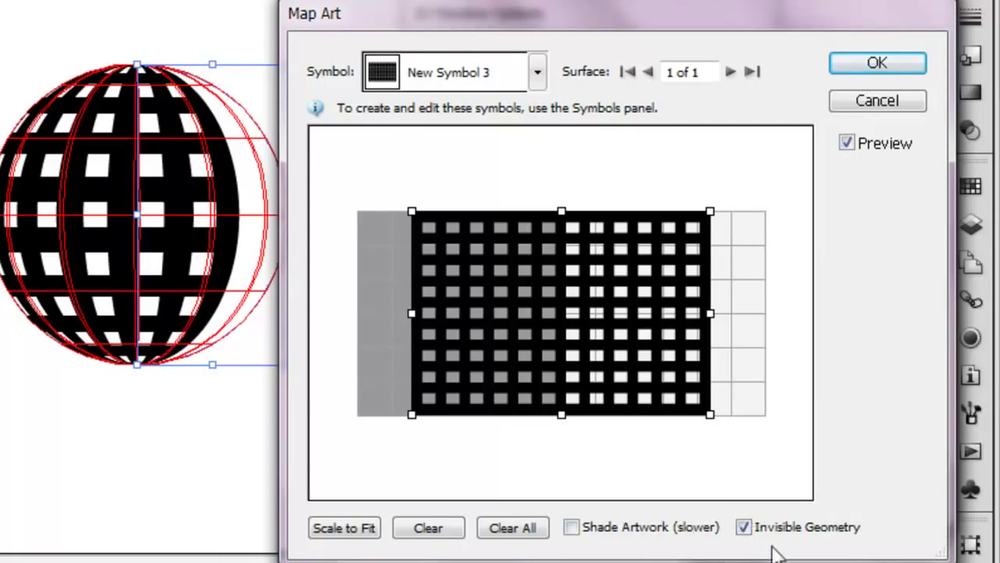
# - Rotate and reposition the grid symbol diagonally in the Map Art preview
pyautogui.moveTo(558, 303); pyautogui.dragTo(596, 296)
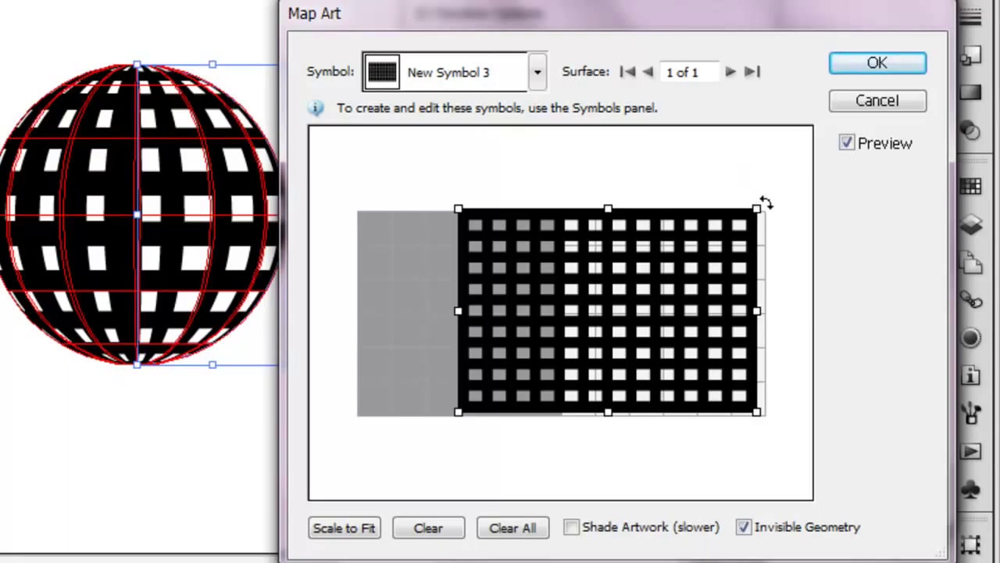
pyautogui.moveTo(765, 203); pyautogui.dragTo(712, 139)
pyautogui.moveTo(672, 308); pyautogui.dragTo(691, 273)
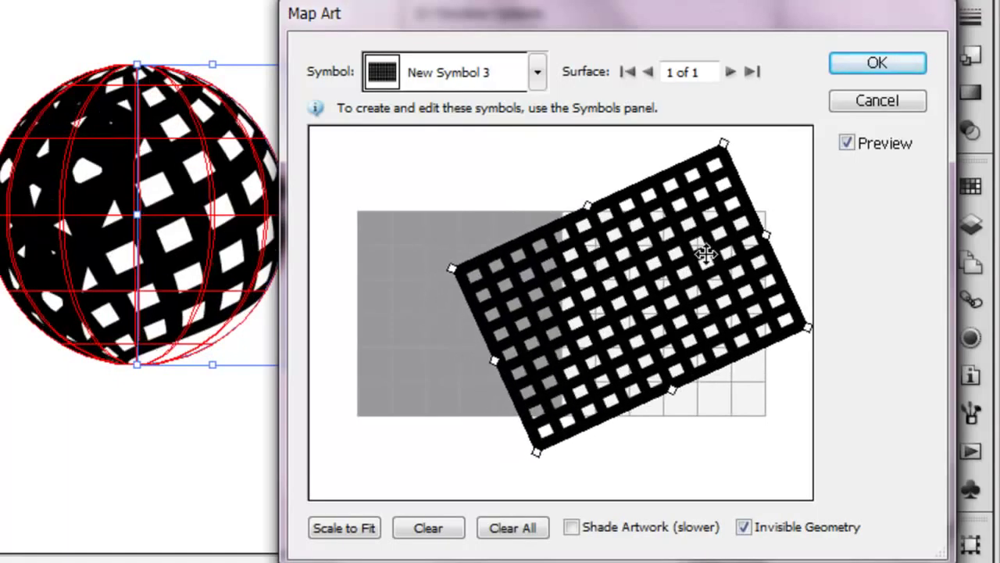
pyautogui.moveTo(453, 255); pyautogui.dragTo(464, 319)
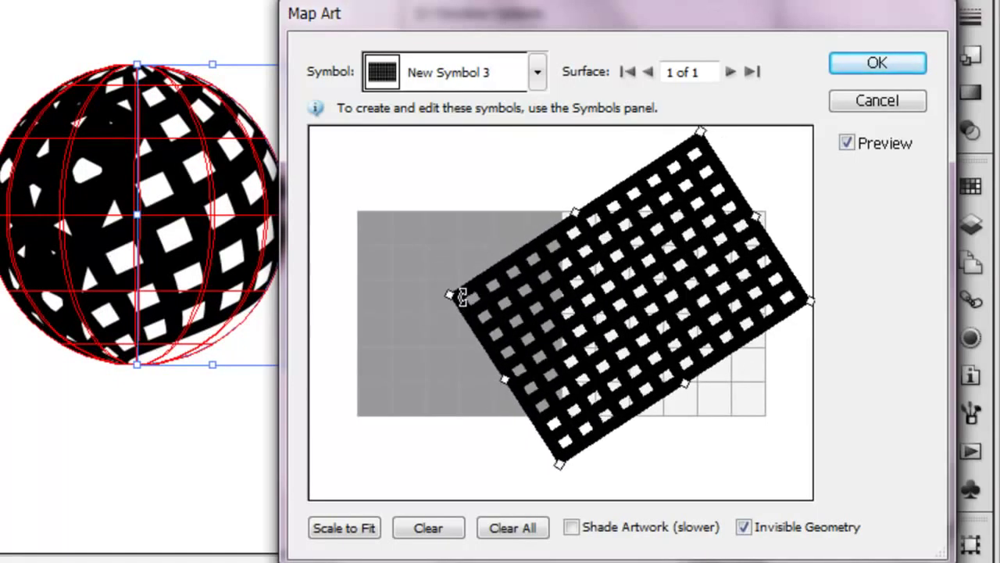
pyautogui.moveTo(451, 302)
pyautogui.mouseDown()
pyautogui.moveTo(454, 344)
pyautogui.moveTo(475, 338)
pyautogui.mouseUp()
pyautogui.moveTo(571, 283); pyautogui.dragTo(617, 288)
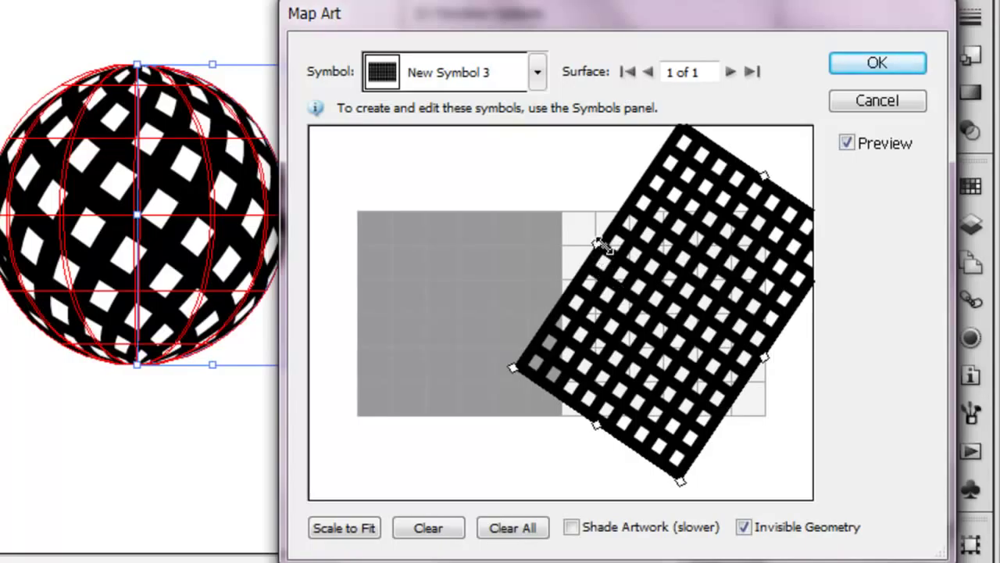
pyautogui.moveTo(602, 244); pyautogui.dragTo(588, 239)
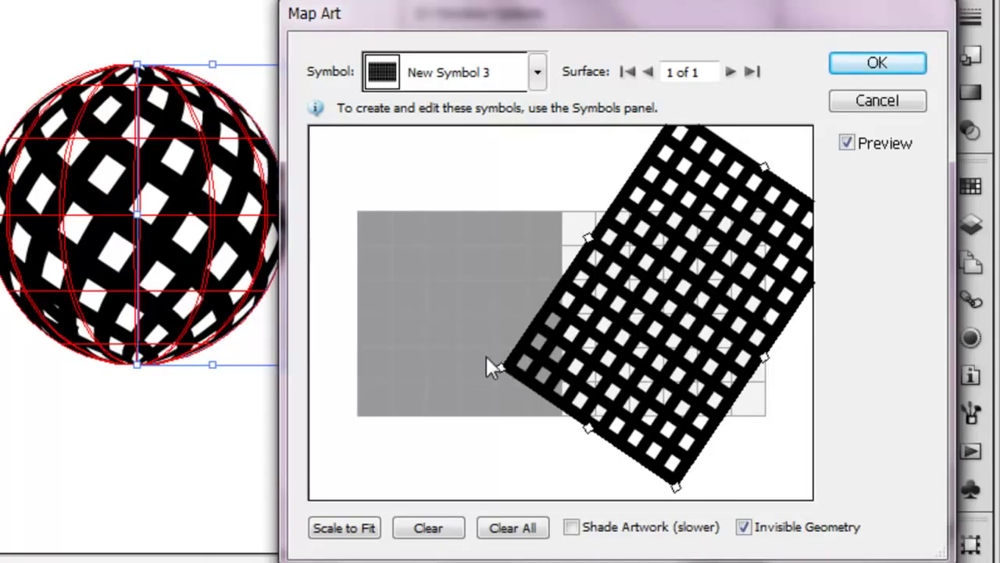
pyautogui.moveTo(501, 358); pyautogui.dragTo(509, 385)
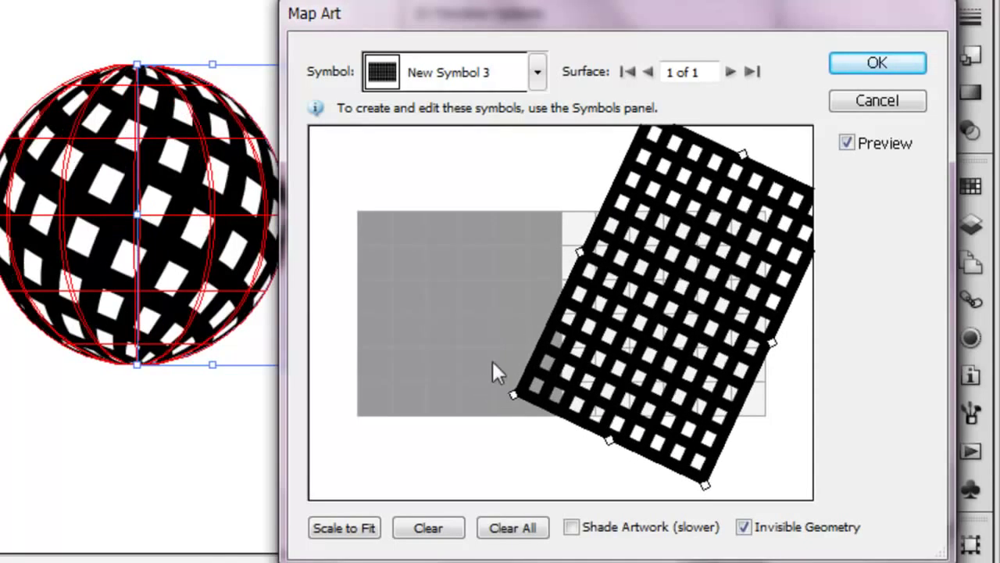
pyautogui.moveTo(652, 268)
pyautogui.mouseDown()
pyautogui.moveTo(664, 268)
pyautogui.moveTo(651, 271)
pyautogui.mouseUp()
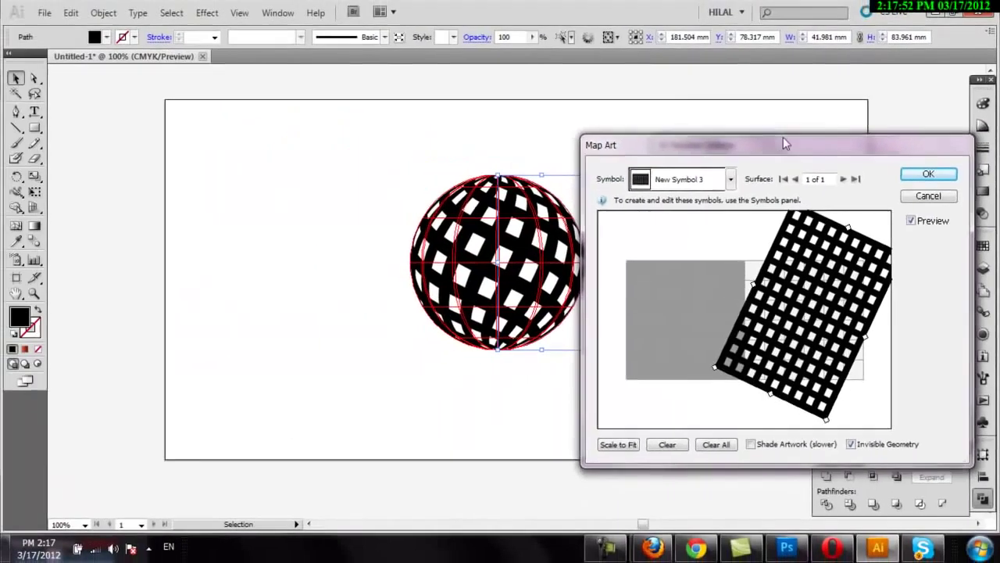
# - Enlarge the grid, confirm Map Art and 3D Revolve, and shift the sphere slightly left
pyautogui.moveTo(783, 137)
pyautogui.mouseDown()
pyautogui.moveTo(854, 121)
pyautogui.moveTo(164, 127)
pyautogui.mouseUp()
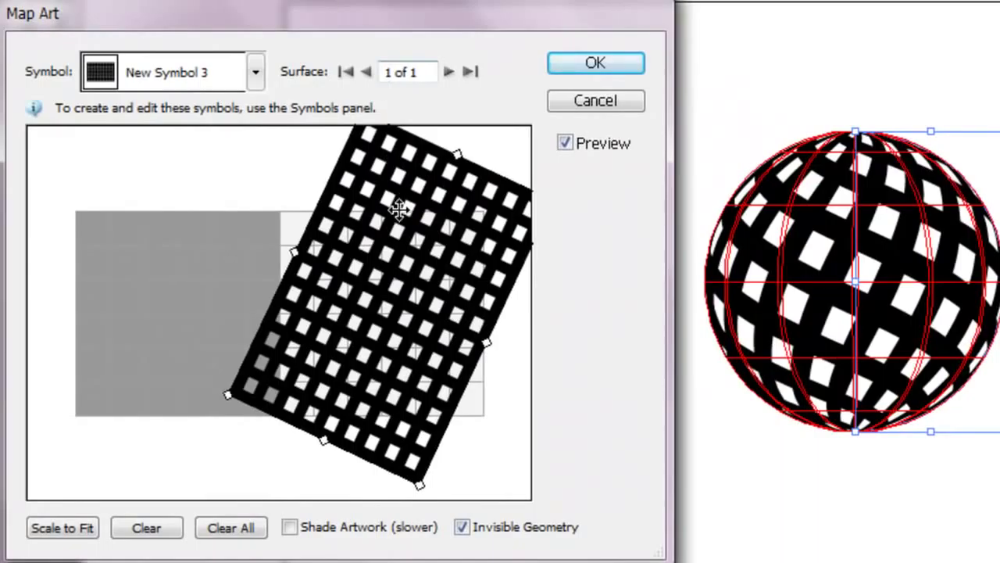
pyautogui.moveTo(398, 208); pyautogui.dragTo(410, 211)
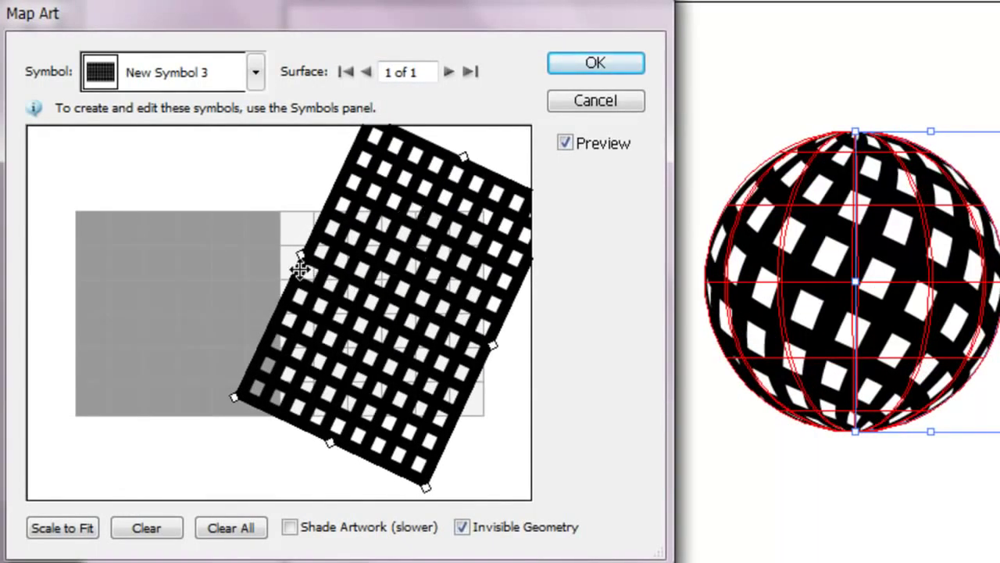
pyautogui.moveTo(298, 252)
pyautogui.mouseDown()
pyautogui.moveTo(227, 220)
pyautogui.moveTo(289, 245)
pyautogui.mouseUp()
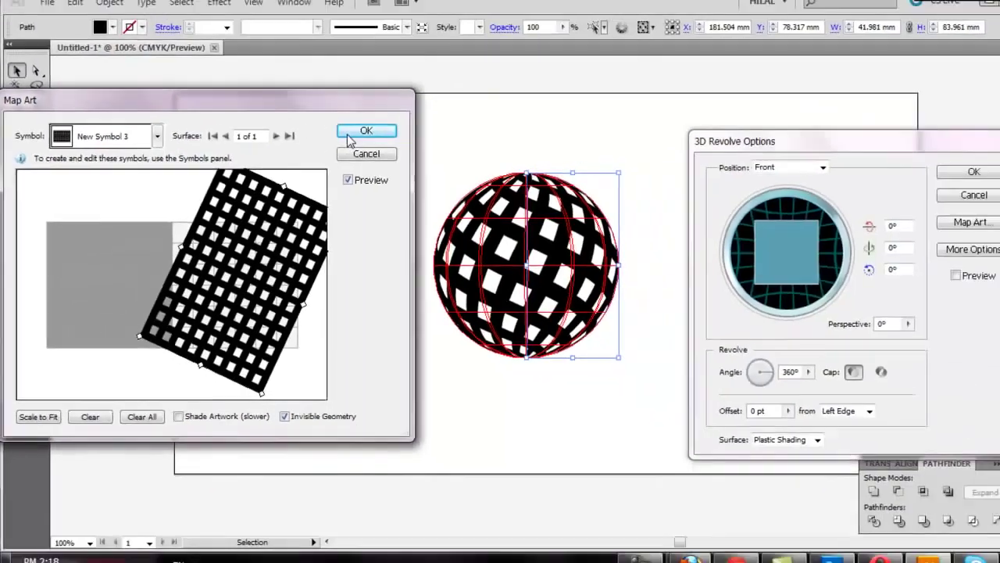
pyautogui.click(349, 134)
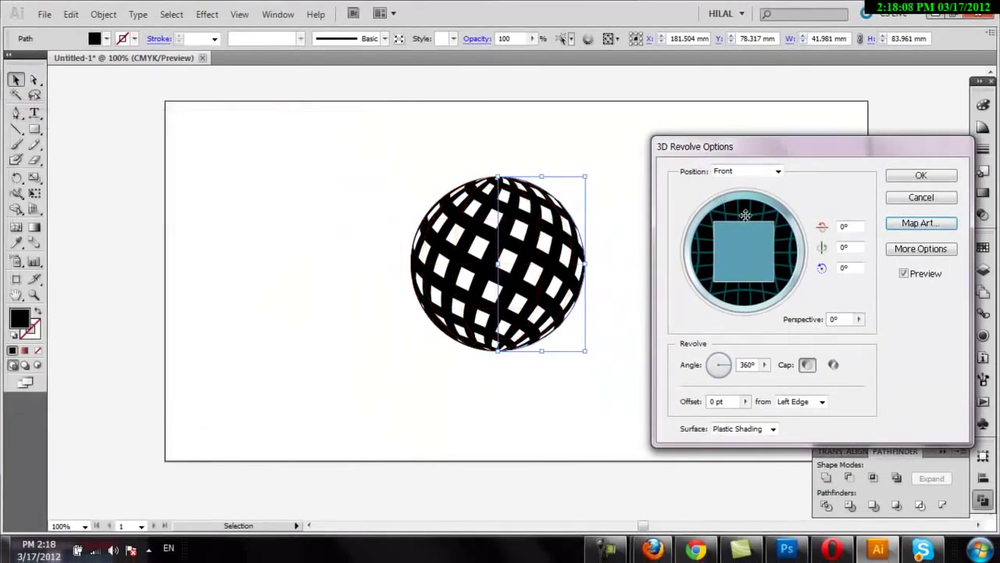
pyautogui.click(944, 178)
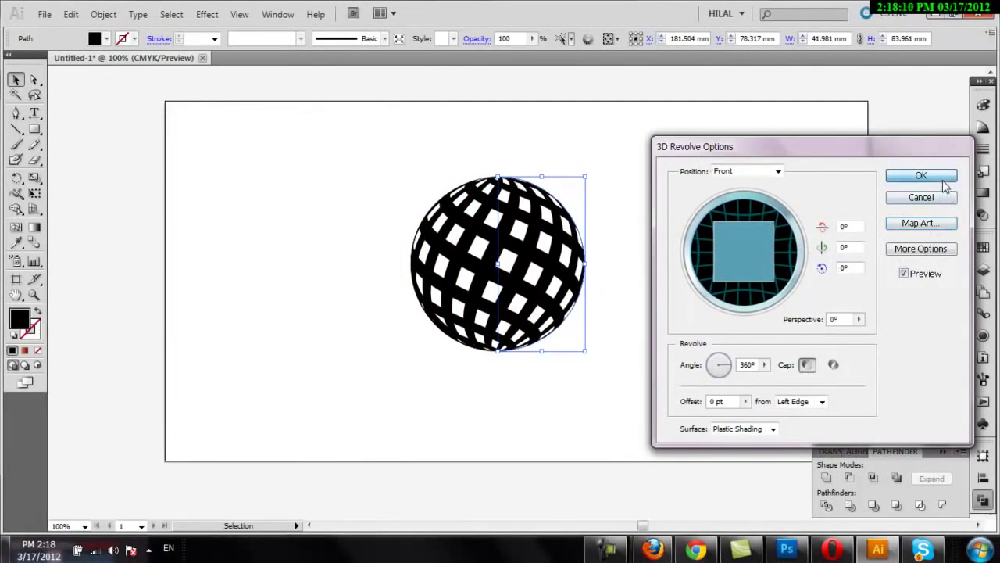
pyautogui.moveTo(532, 248); pyautogui.dragTo(511, 243)
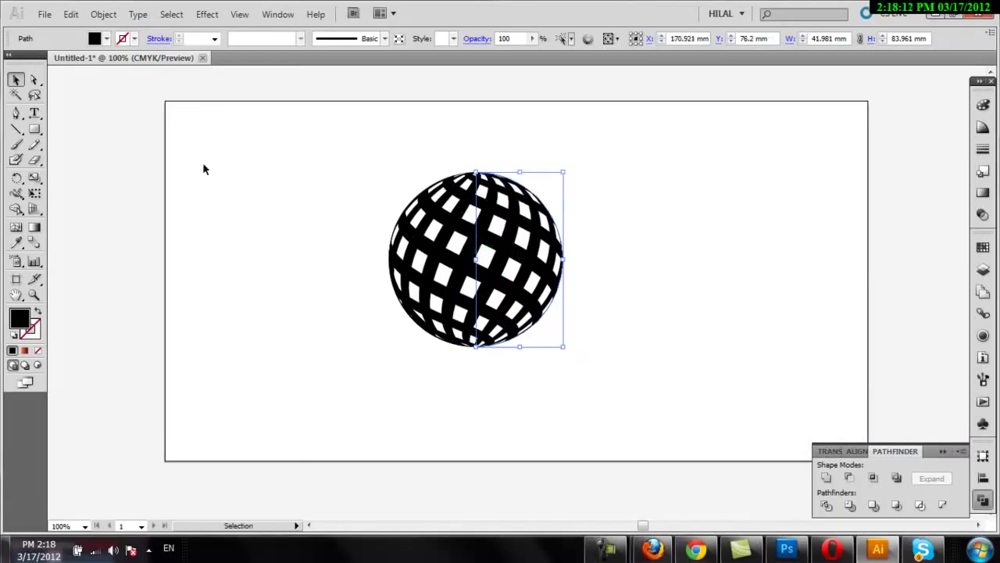
# - Flatten the sphere's transparency and ungroup the result
pyautogui.click(103, 14)
pyautogui.click(151, 201)
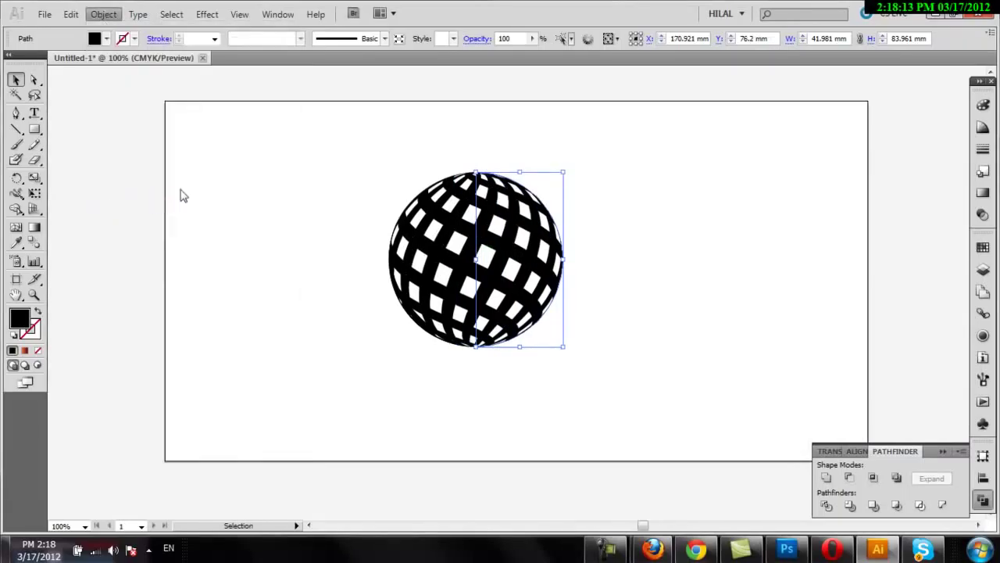
pyautogui.click(632, 184)
pyautogui.rightClick(553, 221)
pyautogui.click(594, 300)
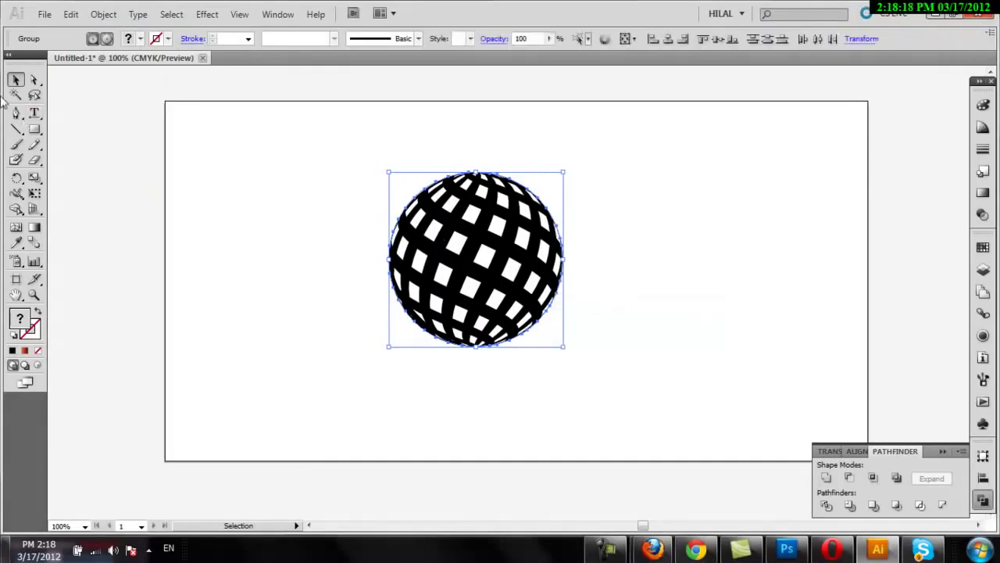
# - Cut and paste the sphere paths in front, delete the upper-right part, then undo it
pyautogui.click(33, 80)
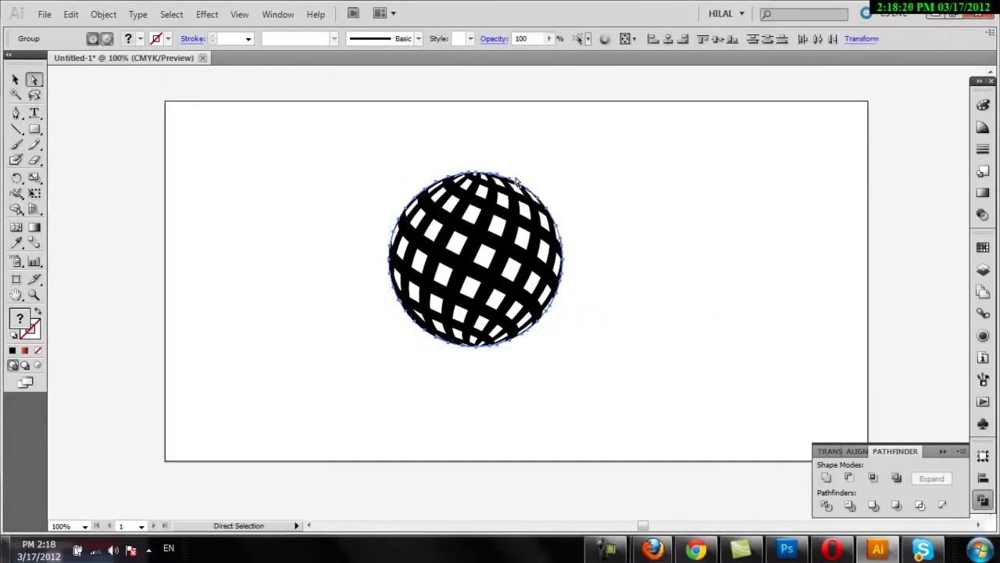
pyautogui.hotkey('ctrl', 'x')
pyautogui.hotkey('ctrl', 'f')
pyautogui.click(610, 176)
pyautogui.click(561, 234)
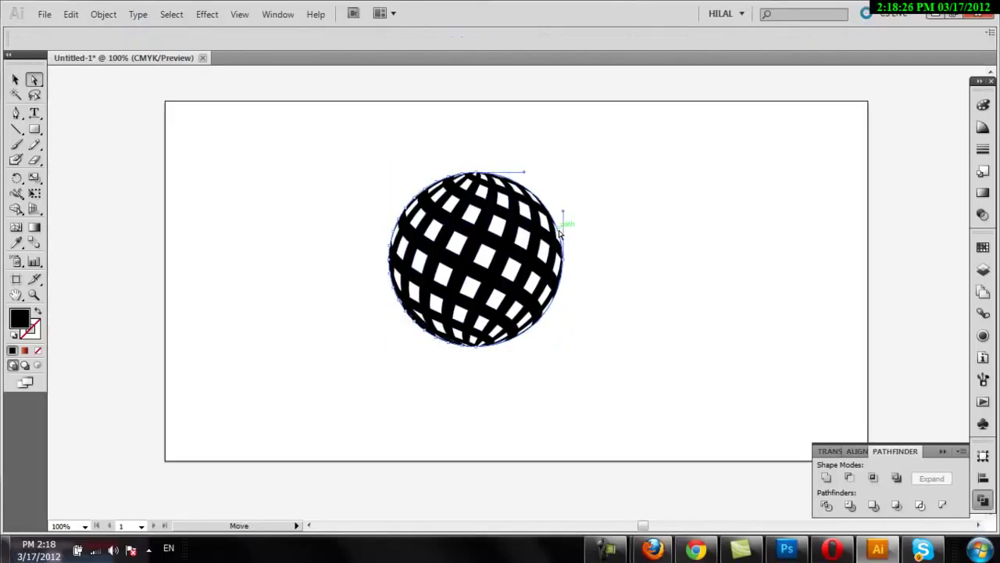
pyautogui.press('Delete')
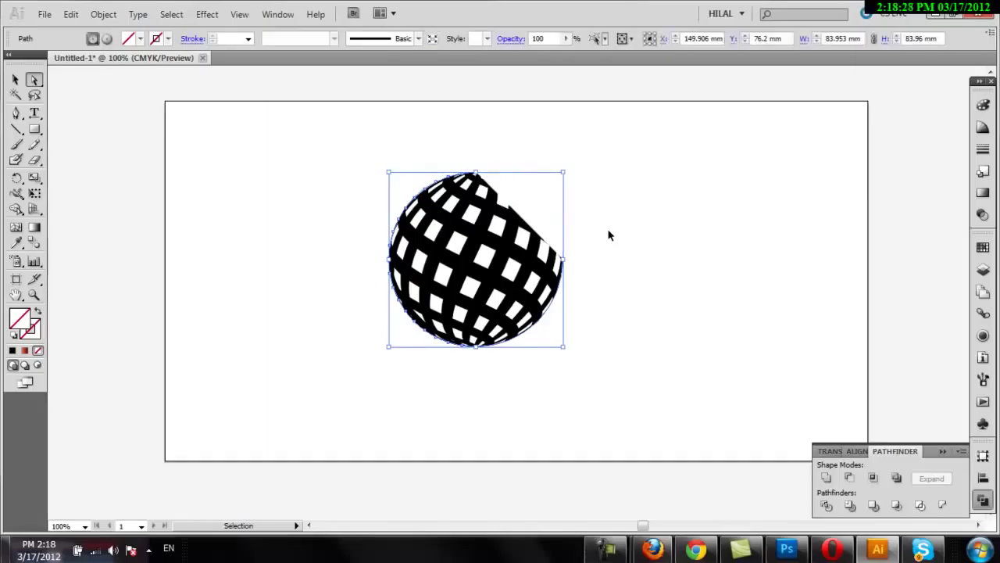
pyautogui.hotkey('ctrl', 'z')
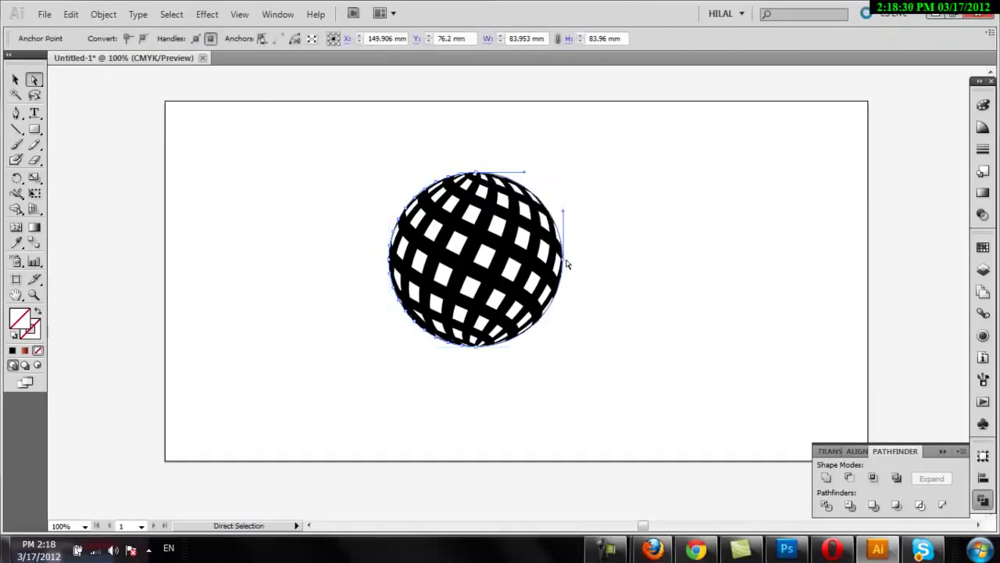
# - Select the whole sphere compound path with the Direct Selection tool
pyautogui.moveTo(599, 233); pyautogui.dragTo(551, 312)
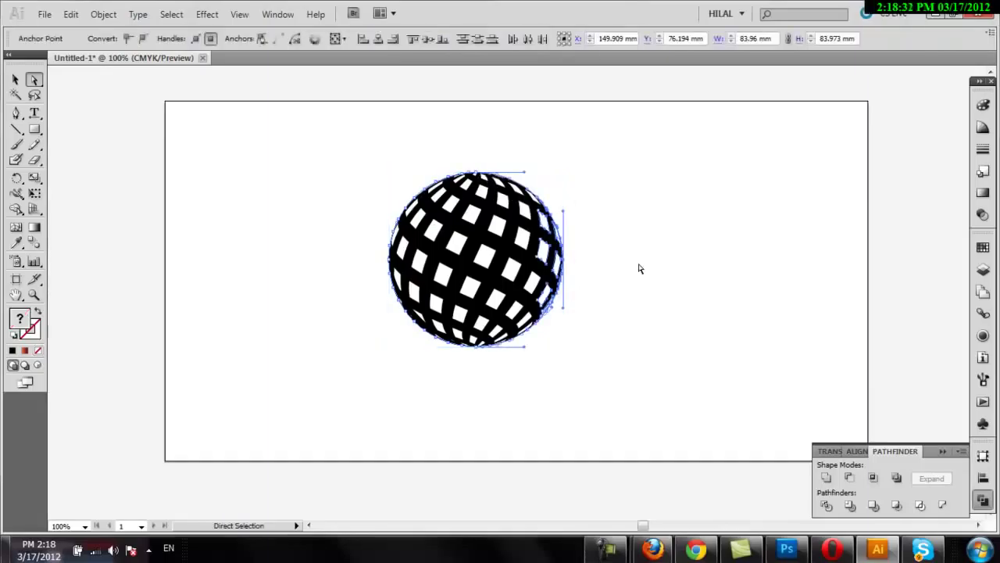
pyautogui.click(639, 269)
pyautogui.click(518, 268)
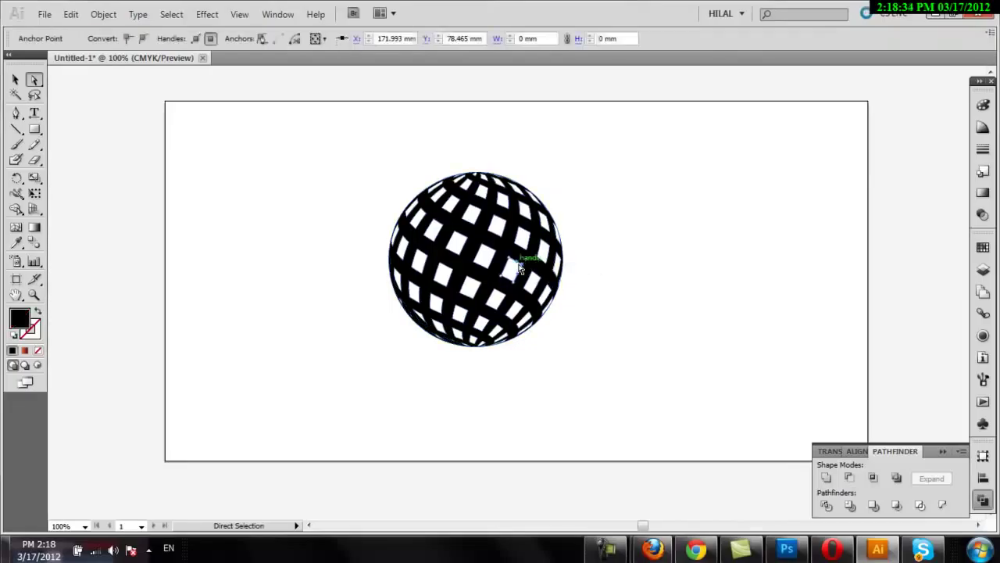
pyautogui.hotkey('ctrl', 'a')
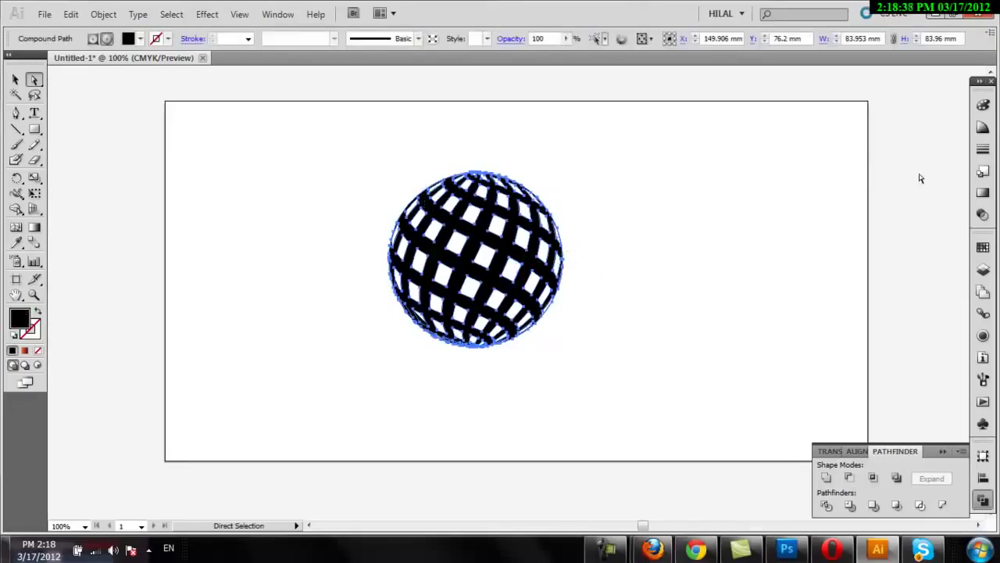
pyautogui.click(977, 192)
# - Set the sphere's gradient to Radial with the midpoint at 18%, then reselect the sphere
pyautogui.click(883, 121)
pyautogui.click(885, 138)
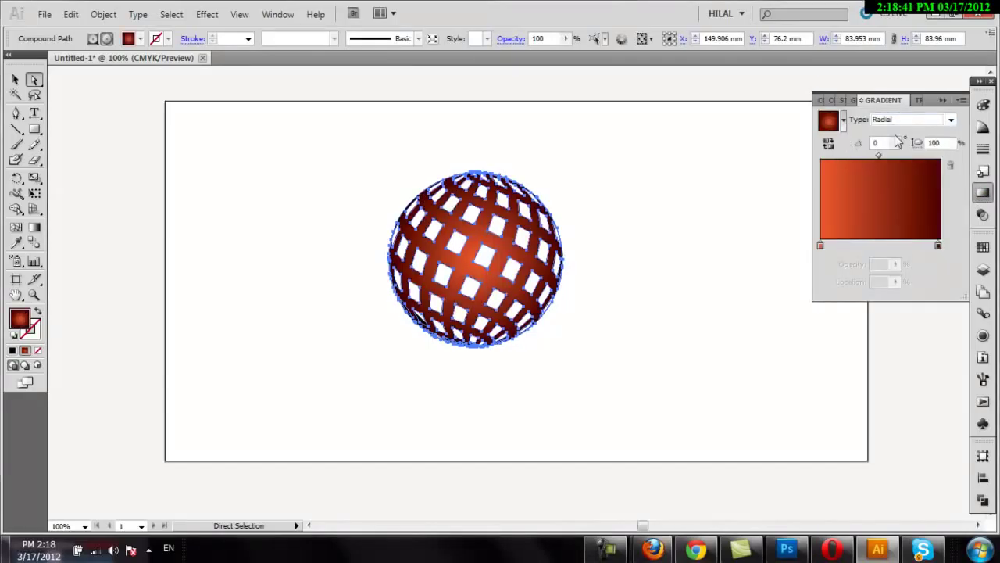
pyautogui.moveTo(879, 154); pyautogui.dragTo(840, 155)
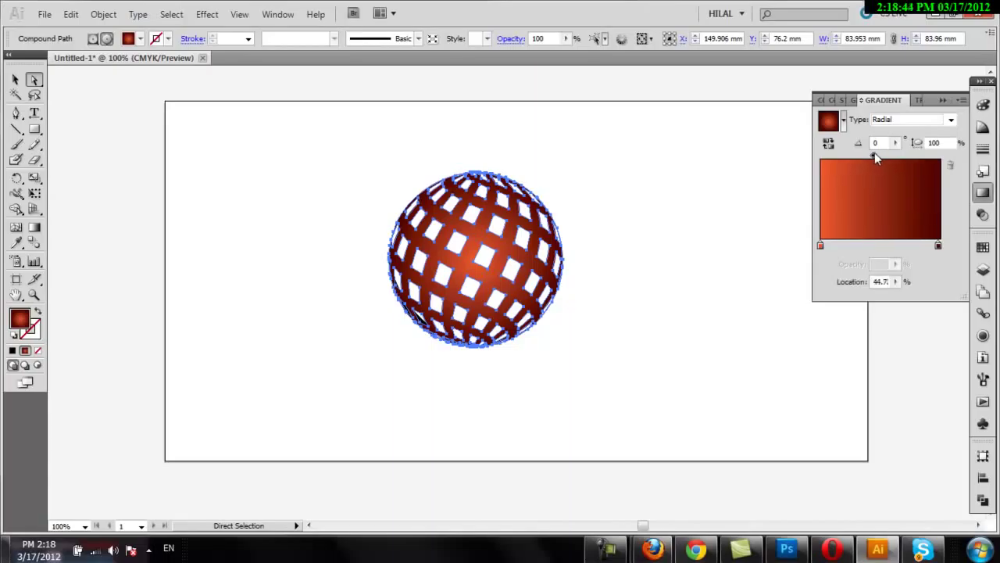
pyautogui.click(722, 160)
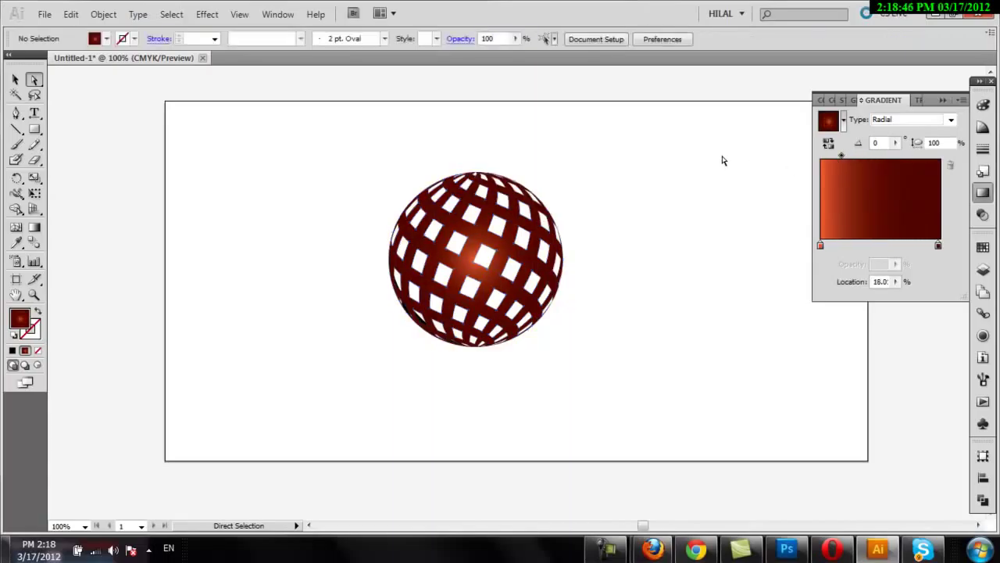
pyautogui.click(496, 225)
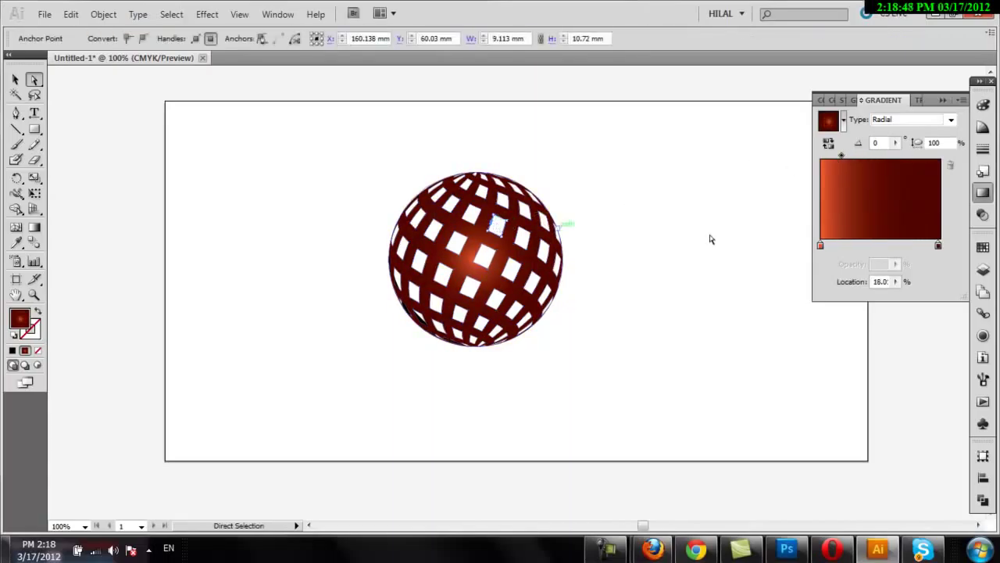
pyautogui.click(646, 248)
pyautogui.click(460, 257)
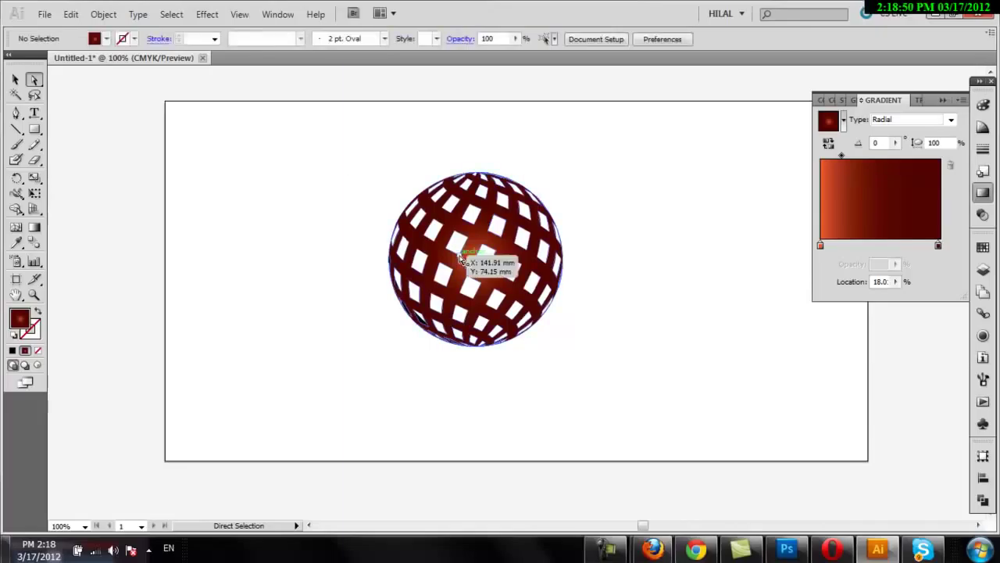
pyautogui.click(450, 260)
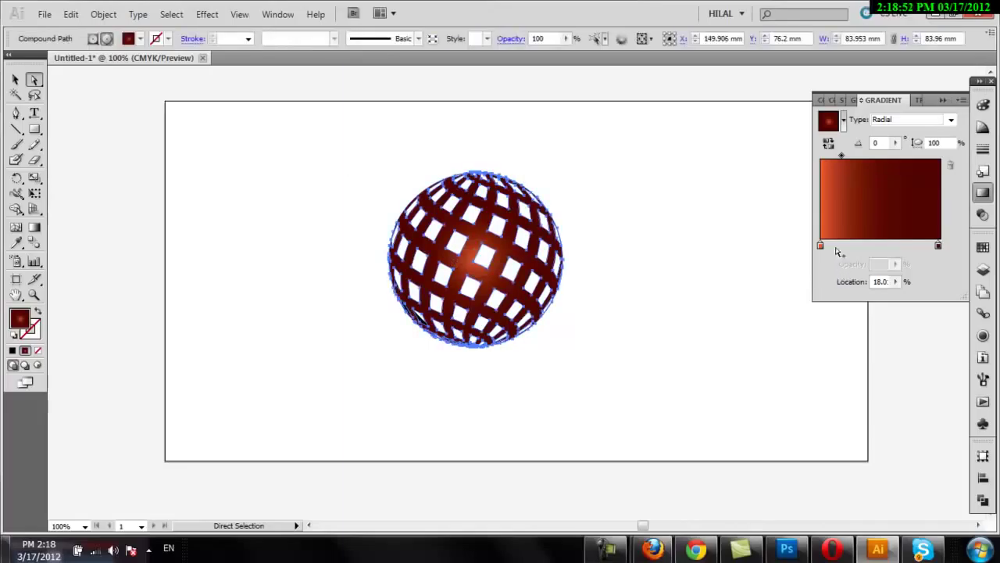
# - Move the gradient highlight up-left, widen its radius, and add a middle colour stop
pyautogui.click(34, 227)
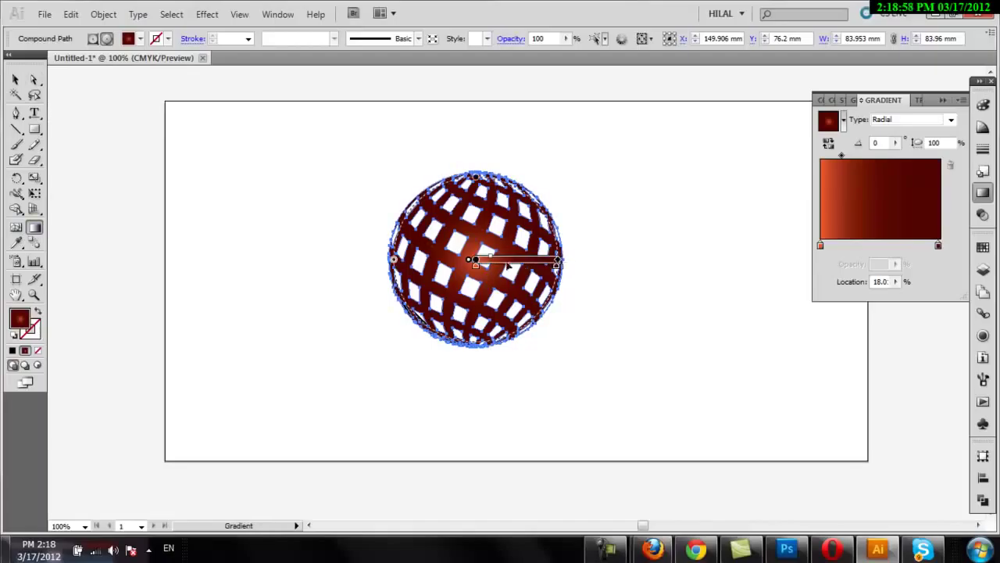
pyautogui.moveTo(475, 260); pyautogui.dragTo(447, 236)
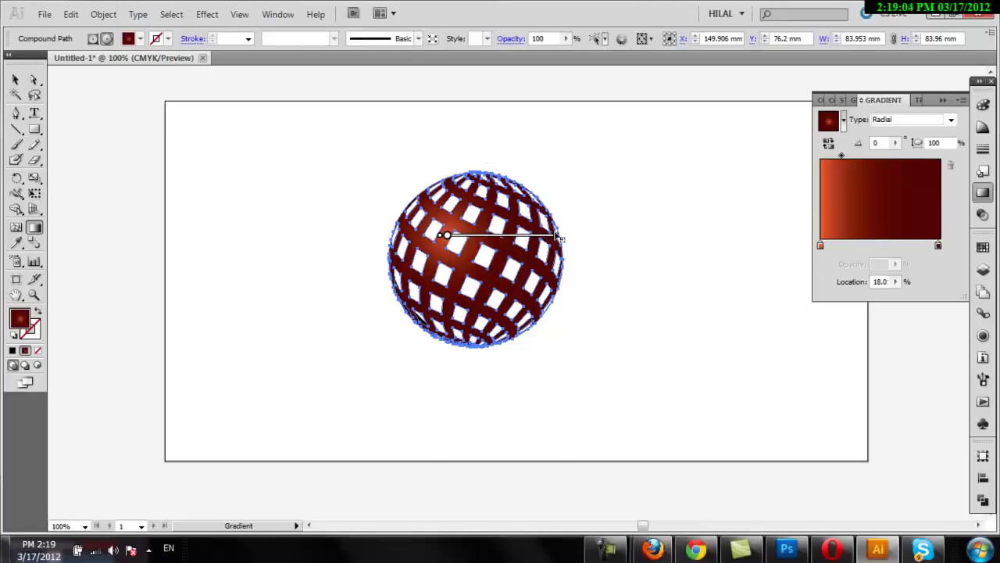
pyautogui.moveTo(557, 239); pyautogui.dragTo(576, 236)
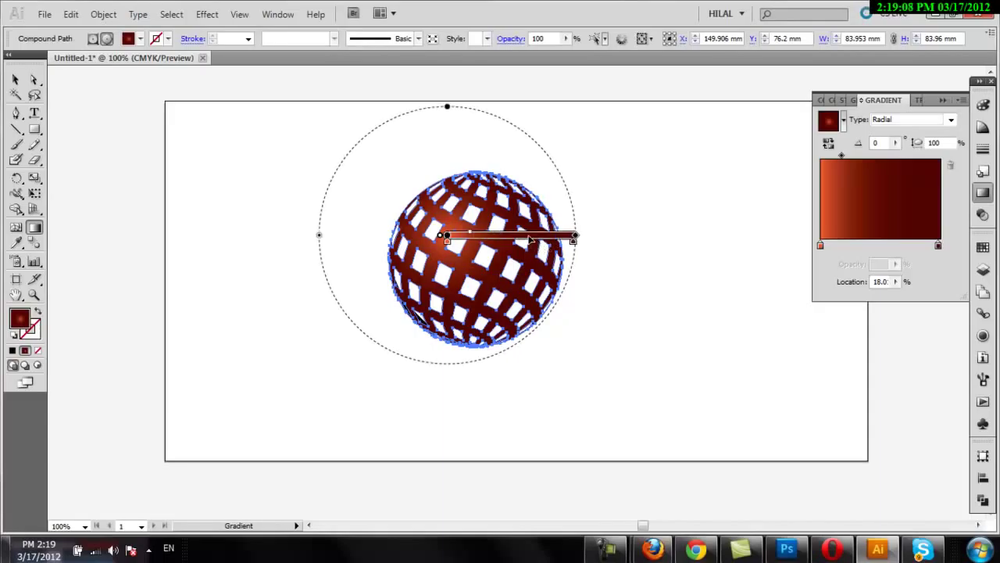
pyautogui.click(526, 243)
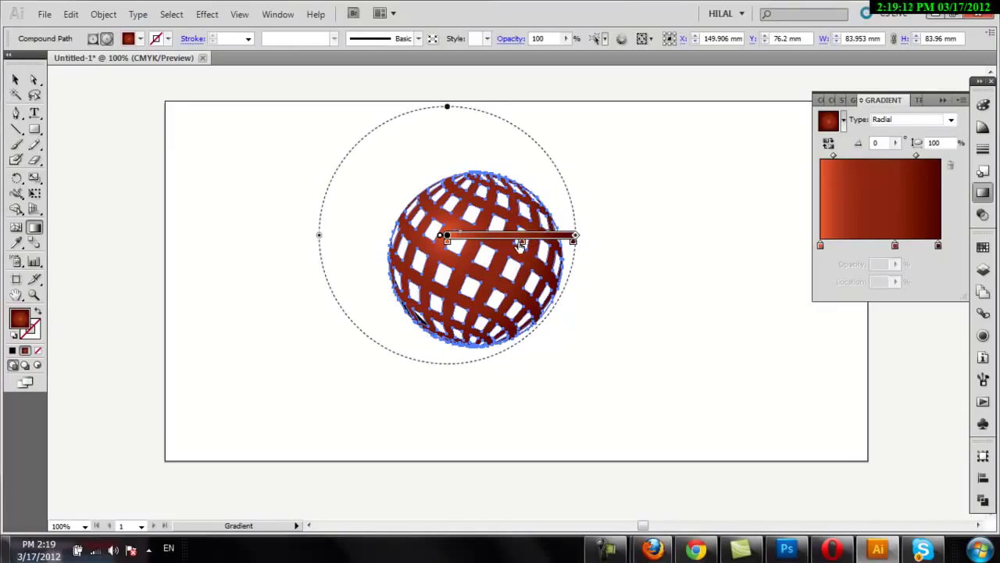
pyautogui.moveTo(527, 244); pyautogui.dragTo(503, 243)
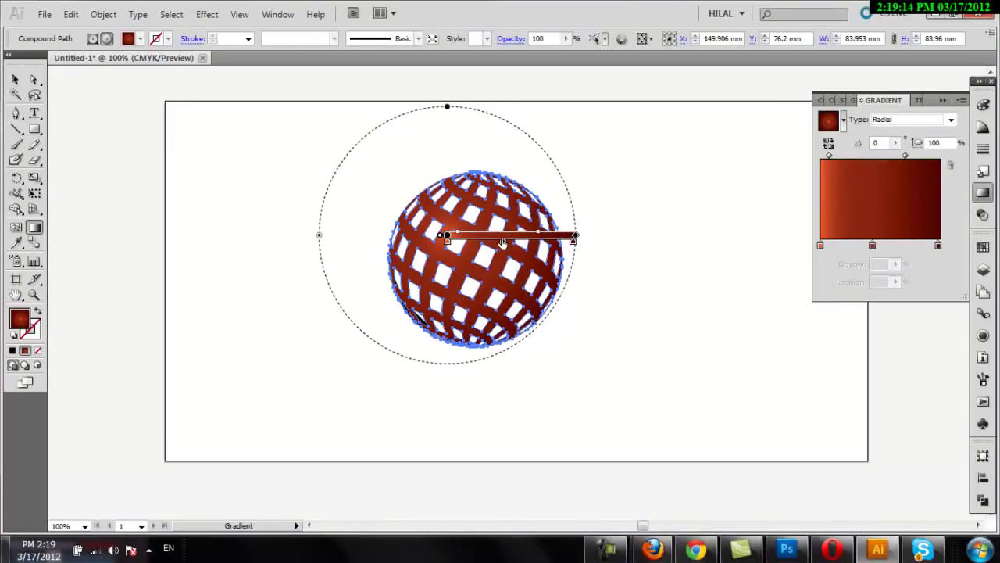
# - Darken the middle stop and set the outer stop to near-black C0 M90 Y85 K96
pyautogui.doubleClick(503, 243)
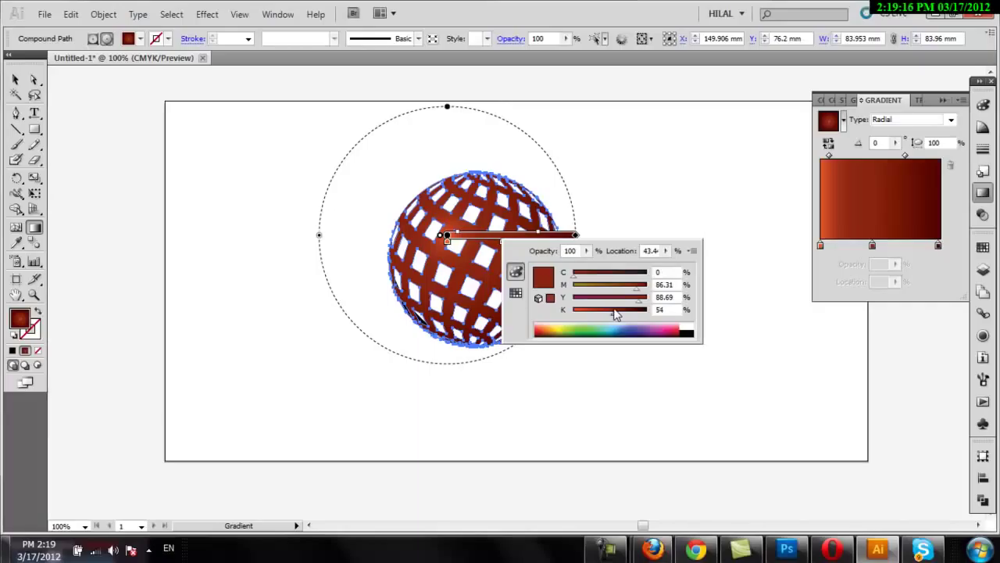
pyautogui.moveTo(615, 313); pyautogui.dragTo(620, 313)
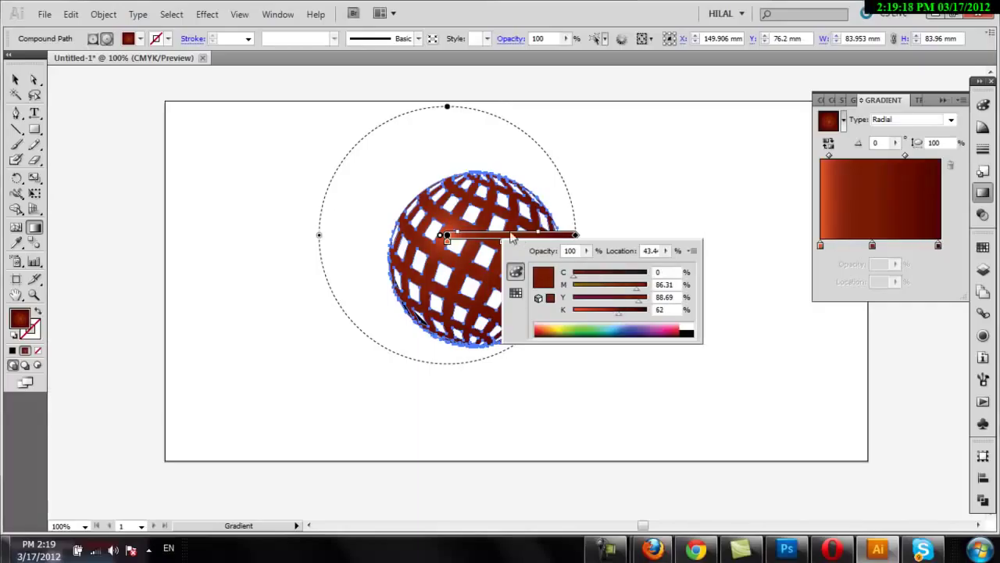
pyautogui.click(573, 242)
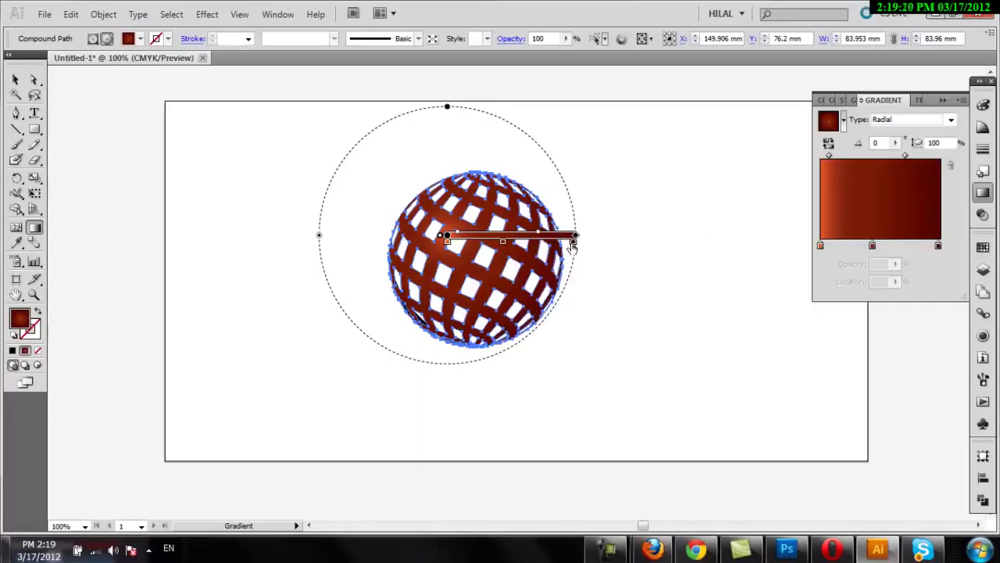
pyautogui.doubleClick(573, 243)
pyautogui.moveTo(711, 320); pyautogui.dragTo(715, 319)
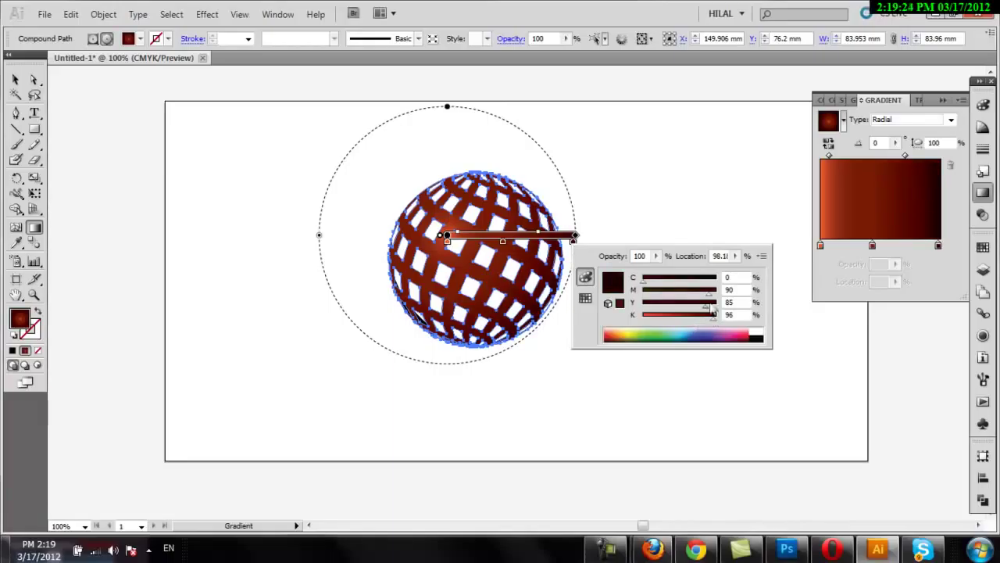
pyautogui.click(497, 248)
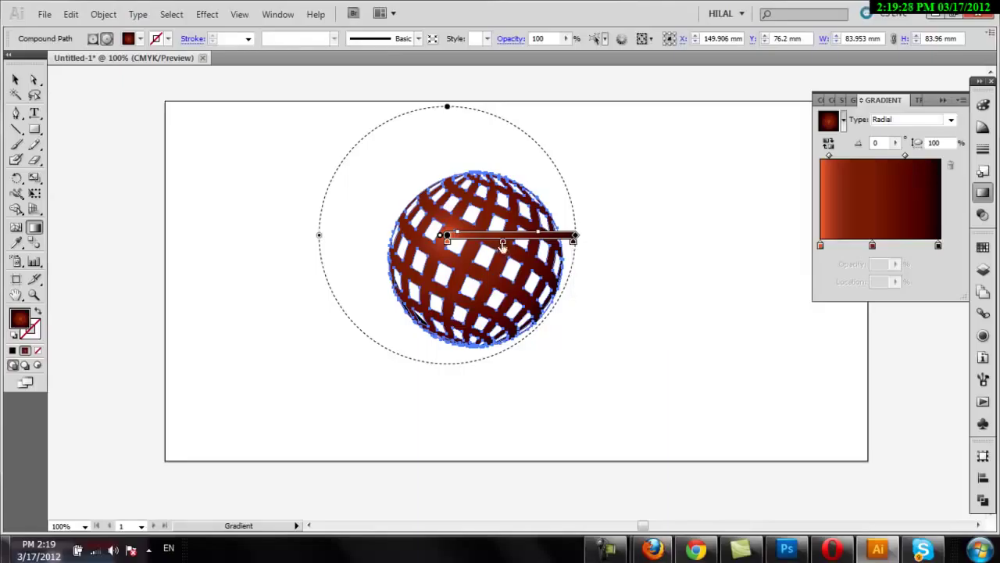
pyautogui.moveTo(499, 243); pyautogui.dragTo(528, 237)
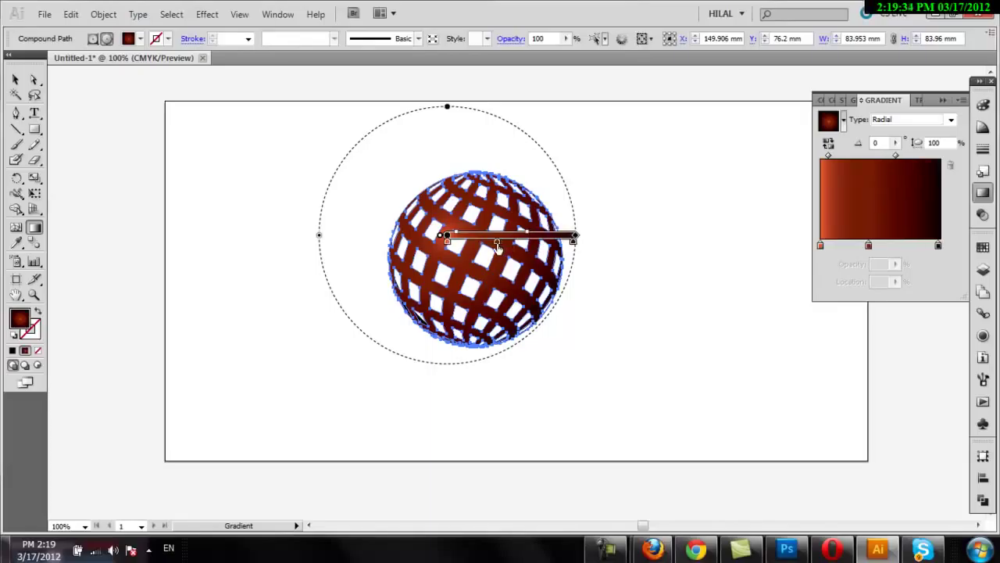
pyautogui.click(14, 81)
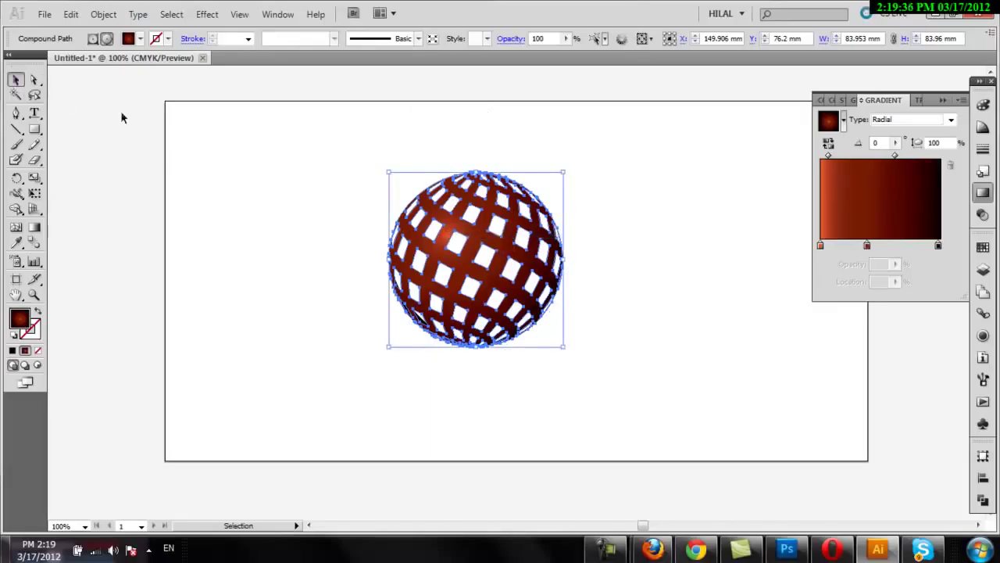
# - Shift the whole grid sphere slightly to the left on the artboard
pyautogui.click(130, 121)
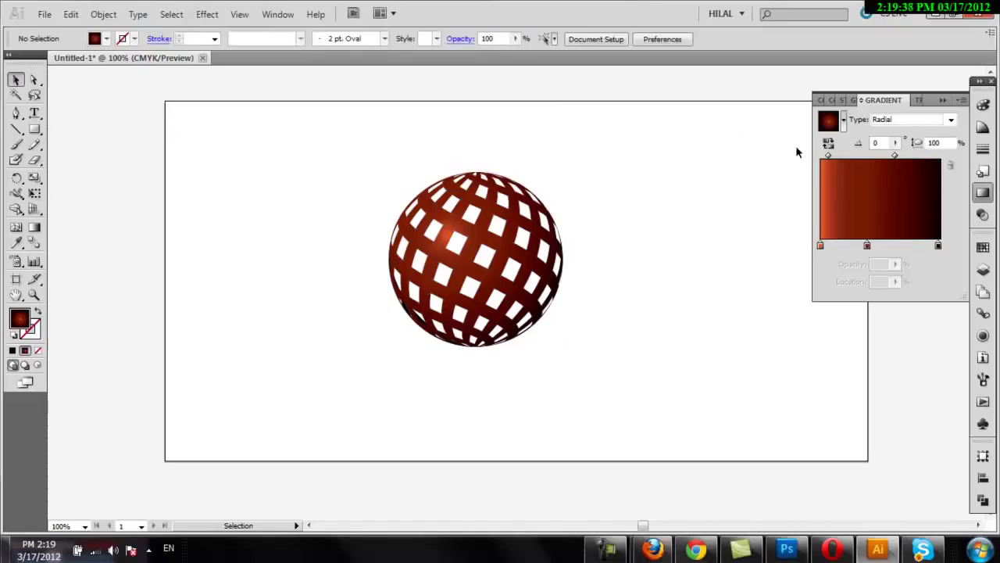
pyautogui.click(942, 102)
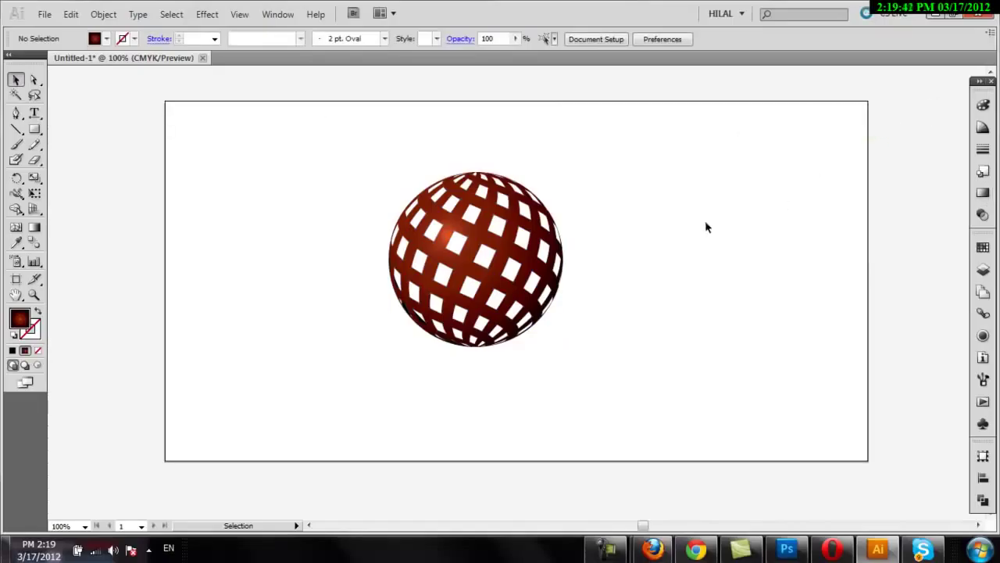
pyautogui.moveTo(504, 278); pyautogui.dragTo(468, 278)
pyautogui.click(690, 200)
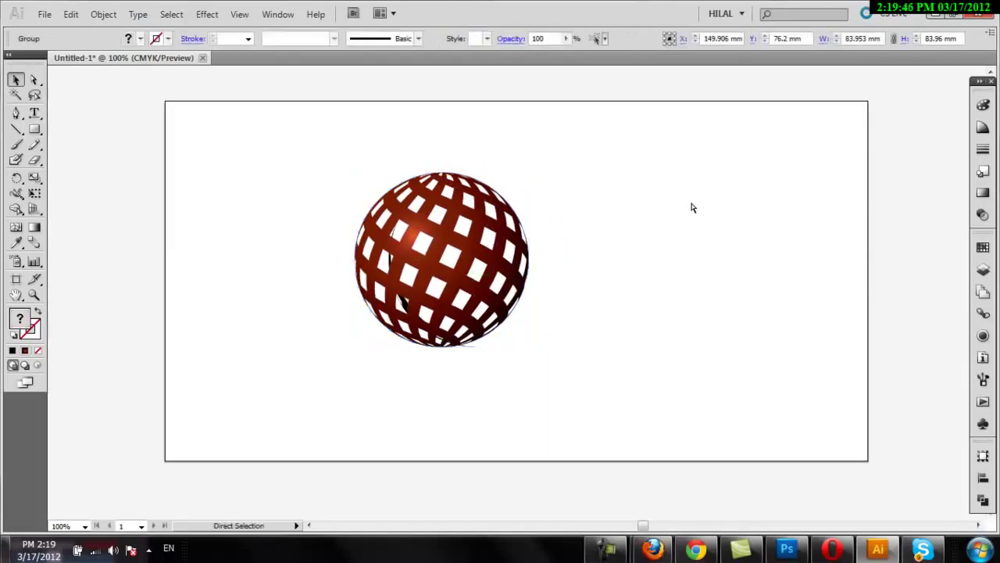
pyautogui.hotkey('ctrl', 'z')
pyautogui.moveTo(689, 164); pyautogui.dragTo(266, 368)
pyautogui.moveTo(508, 291); pyautogui.dragTo(484, 290)
pyautogui.click(600, 263)
# - Fill the black rim shape on the sphere's lower-left edge with dark red-brown C0 M80 Y95 K87
pyautogui.click(33, 295)
pyautogui.moveTo(276, 263); pyautogui.dragTo(508, 367)
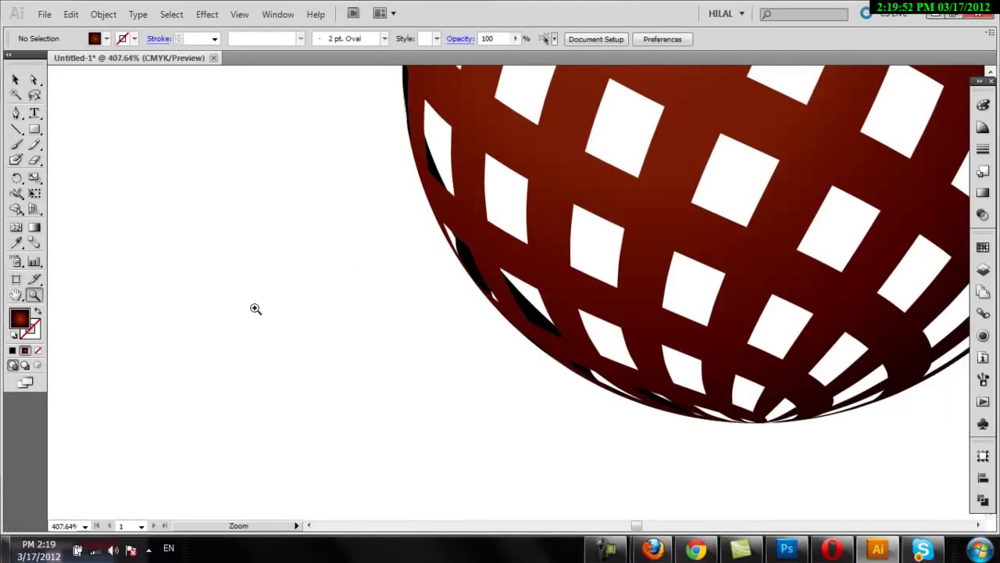
pyautogui.click(34, 79)
pyautogui.click(435, 172)
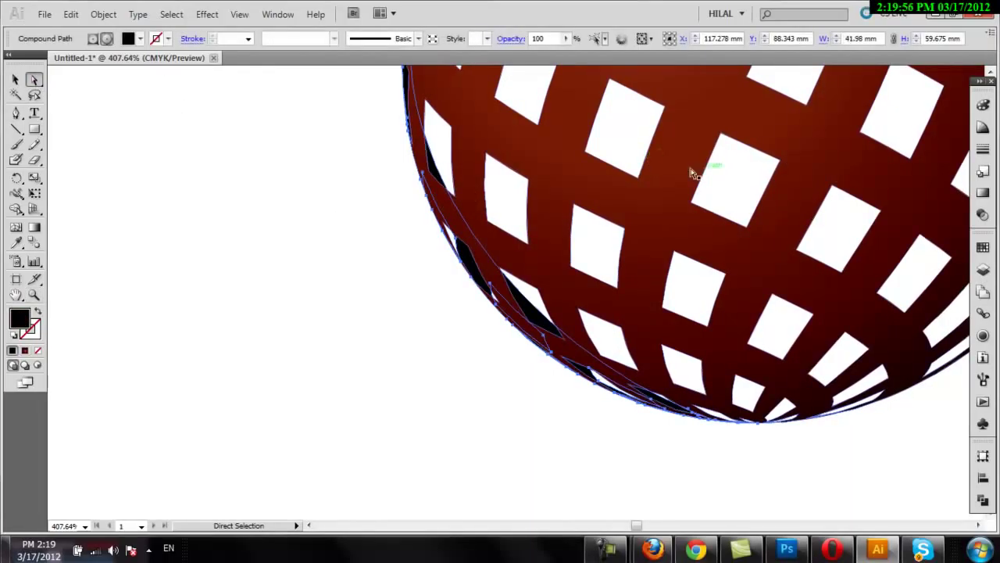
pyautogui.click(141, 39)
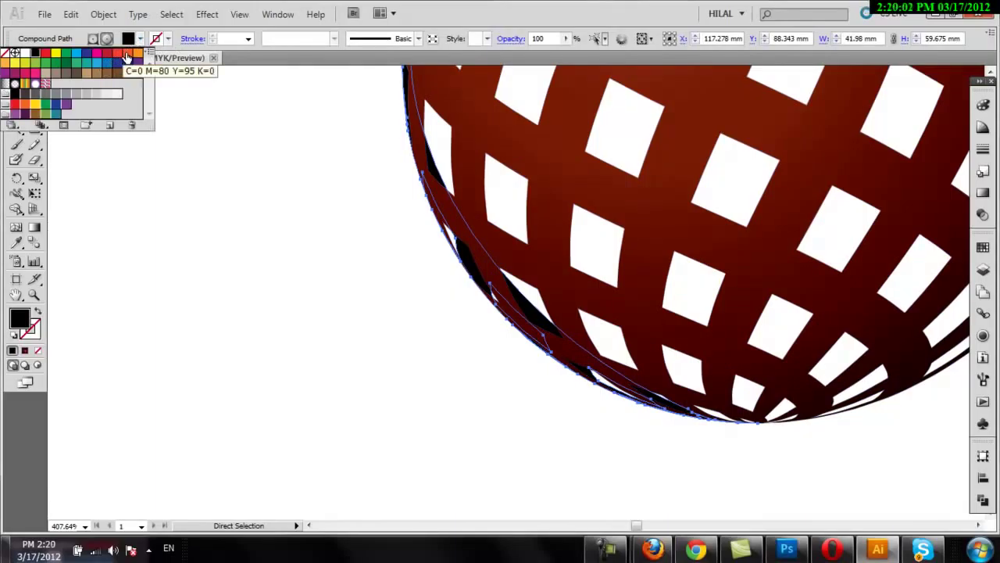
pyautogui.doubleClick(127, 58)
pyautogui.moveTo(446, 335); pyautogui.dragTo(506, 336)
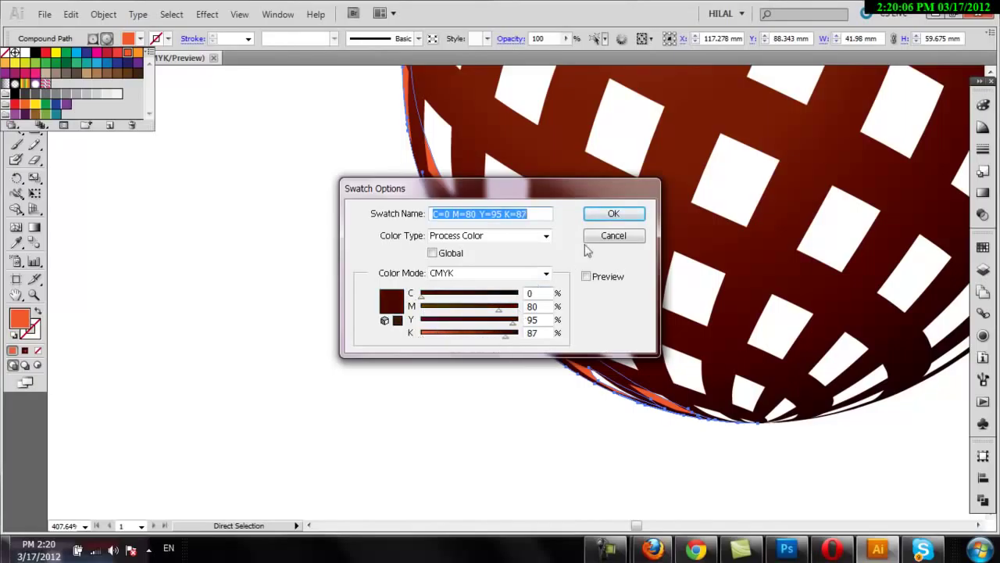
pyautogui.click(614, 215)
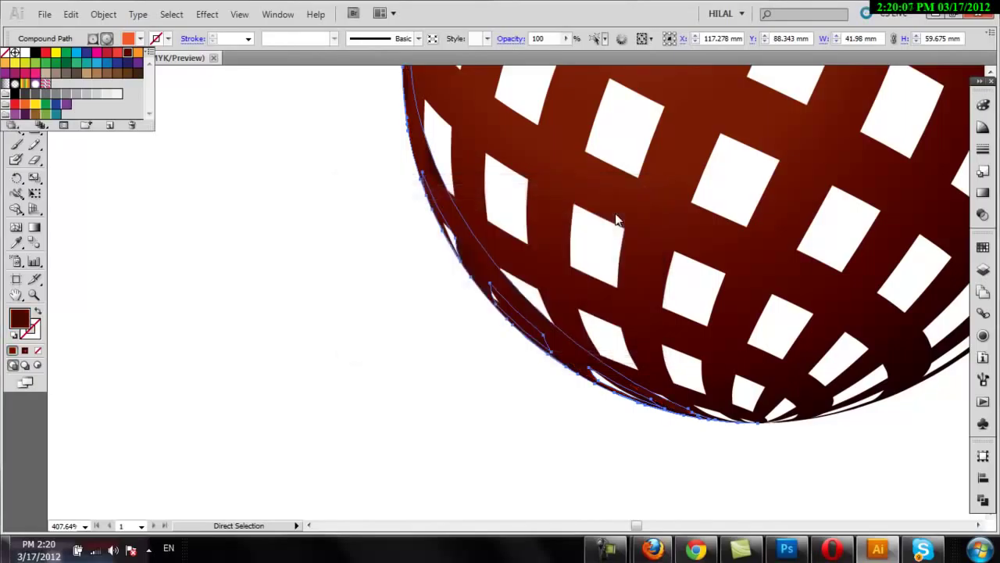
# - Fit the whole artboard in the window and deselect everything
pyautogui.click(16, 294)
pyautogui.doubleClick(16, 294)
pyautogui.click(15, 79)
pyautogui.click(574, 162)
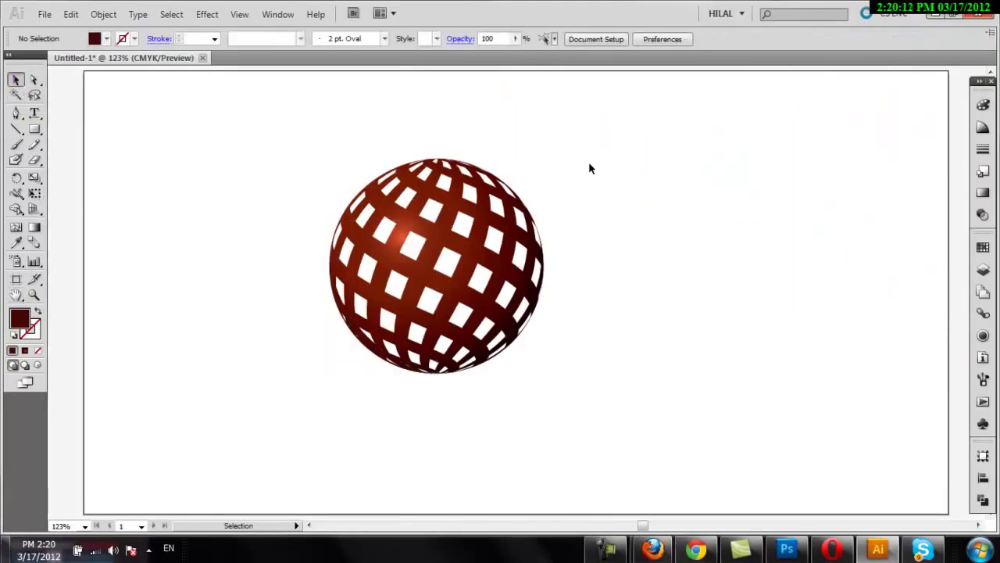
# - Draw a flat ellipse just below the sphere
pyautogui.hotkey('ctrl', 'a')
pyautogui.click(326, 444)
pyautogui.moveTo(348, 449)
pyautogui.mouseDown()
pyautogui.moveTo(330, 418)
pyautogui.moveTo(323, 424)
pyautogui.mouseUp()
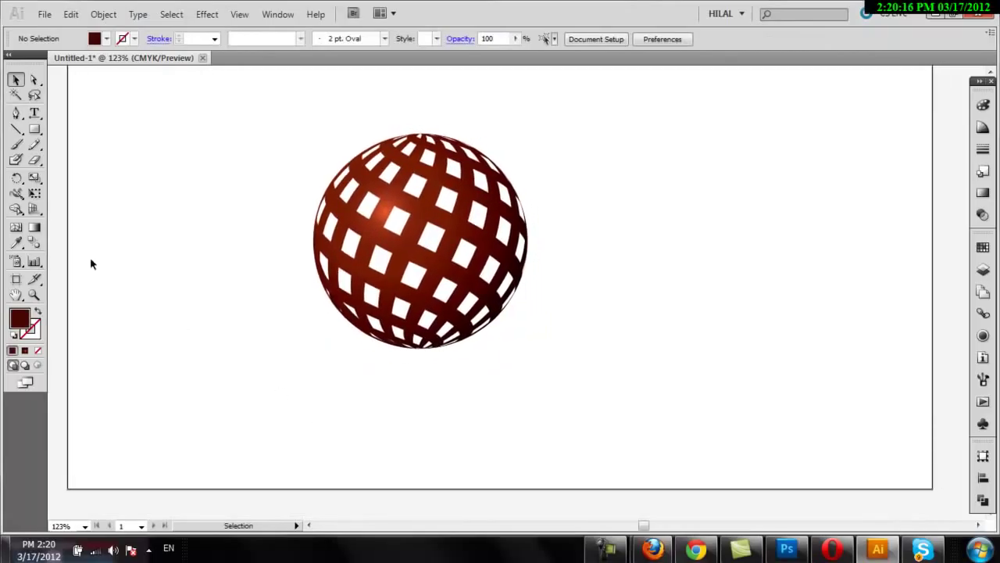
pyautogui.moveTo(35, 128); pyautogui.dragTo(78, 161)
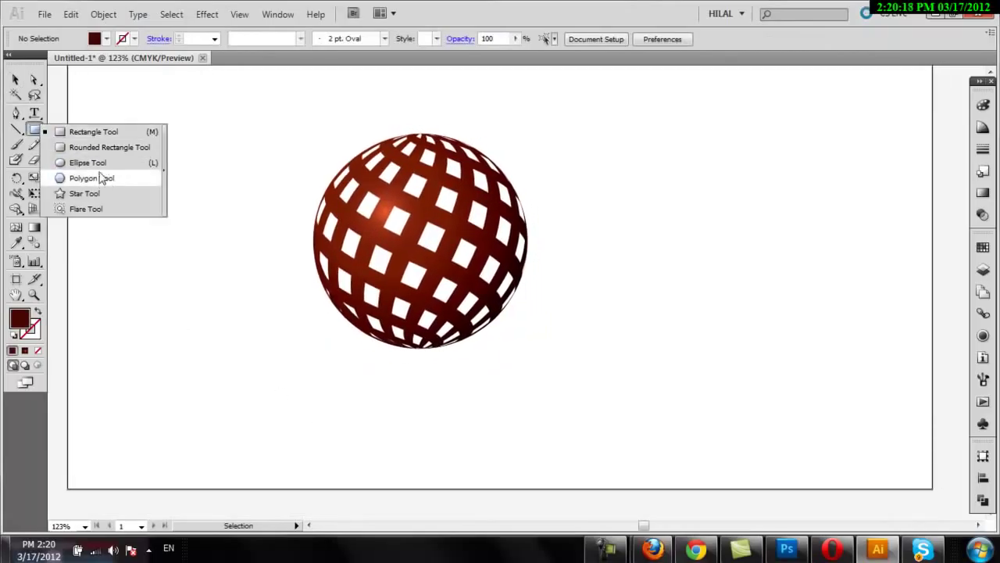
pyautogui.moveTo(286, 370)
pyautogui.mouseDown()
pyautogui.moveTo(448, 393)
pyautogui.moveTo(438, 394)
pyautogui.mouseUp()
# - Resize the ellipse to about 51.5 × 6 mm and fill it black
pyautogui.press('v')
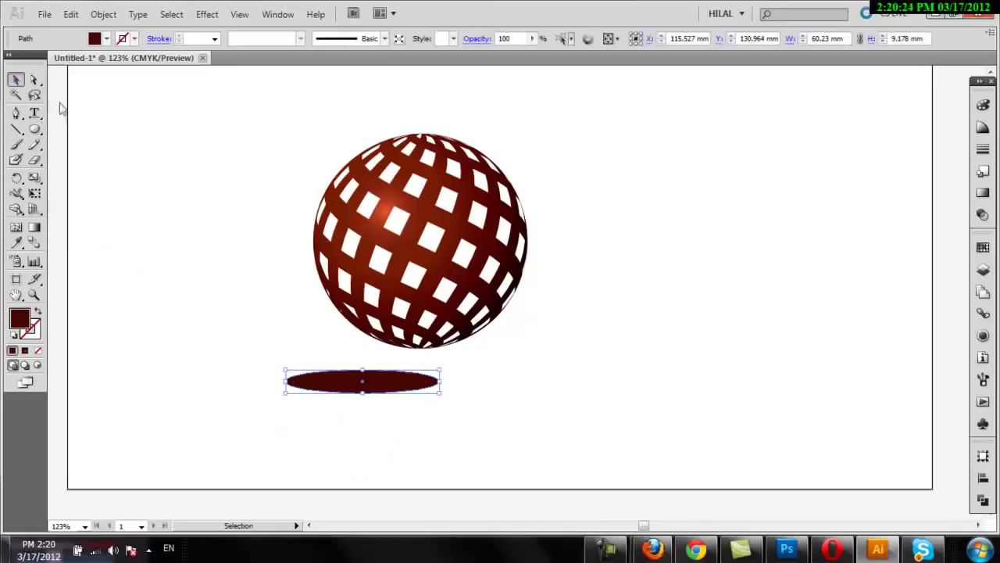
pyautogui.moveTo(363, 371)
pyautogui.mouseDown()
pyautogui.moveTo(363, 379)
pyautogui.moveTo(425, 370)
pyautogui.mouseUp()
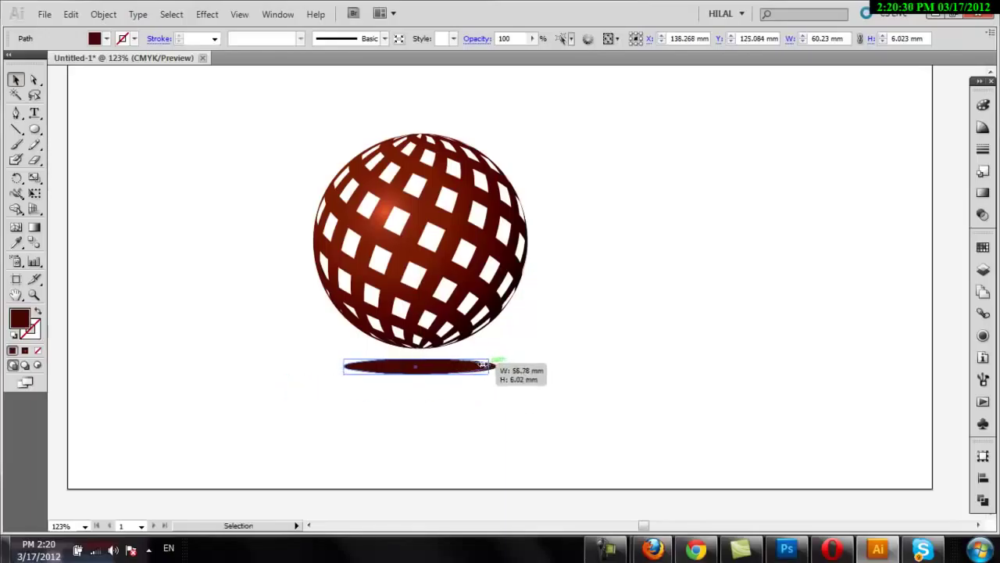
pyautogui.moveTo(495, 366); pyautogui.dragTo(459, 366)
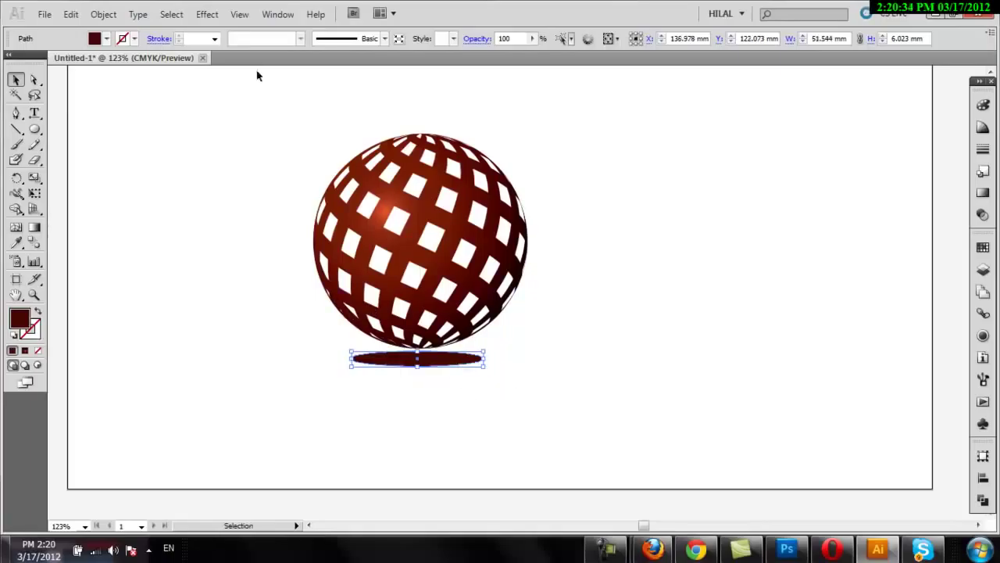
pyautogui.click(106, 39)
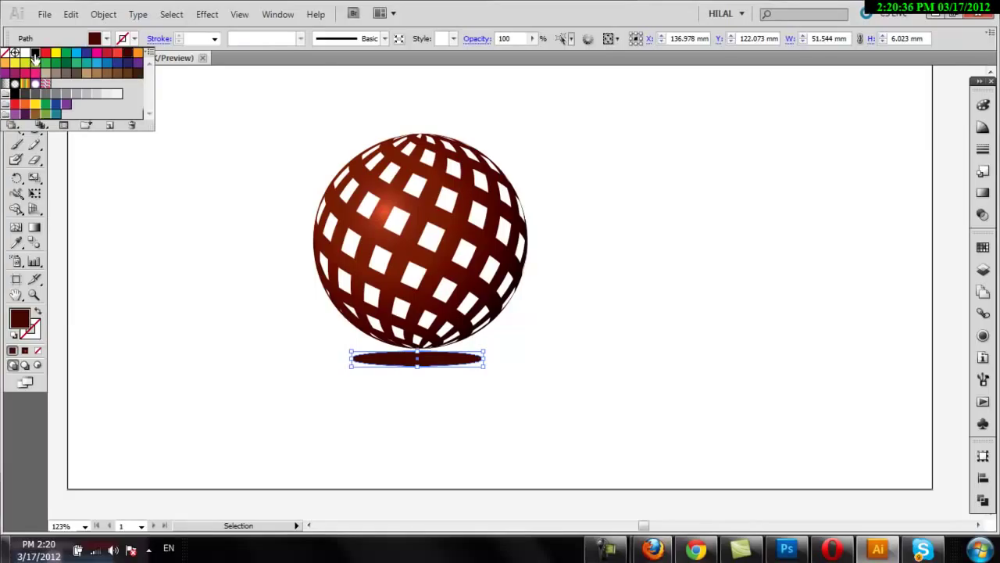
pyautogui.click(32, 55)
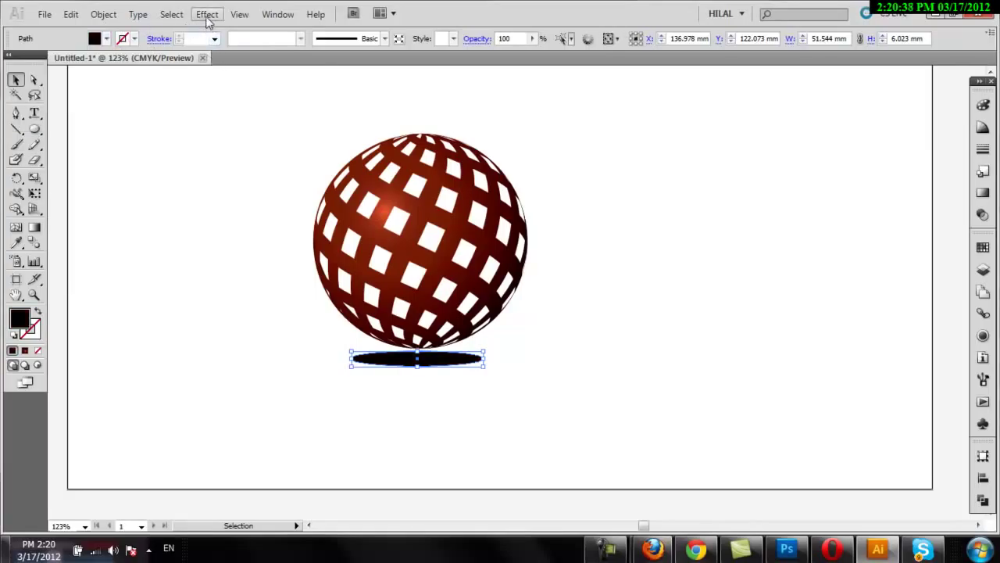
pyautogui.click(207, 14)
# - Apply a Gaussian Blur to the black ellipse and lower its opacity to 55%
pyautogui.click(418, 258)
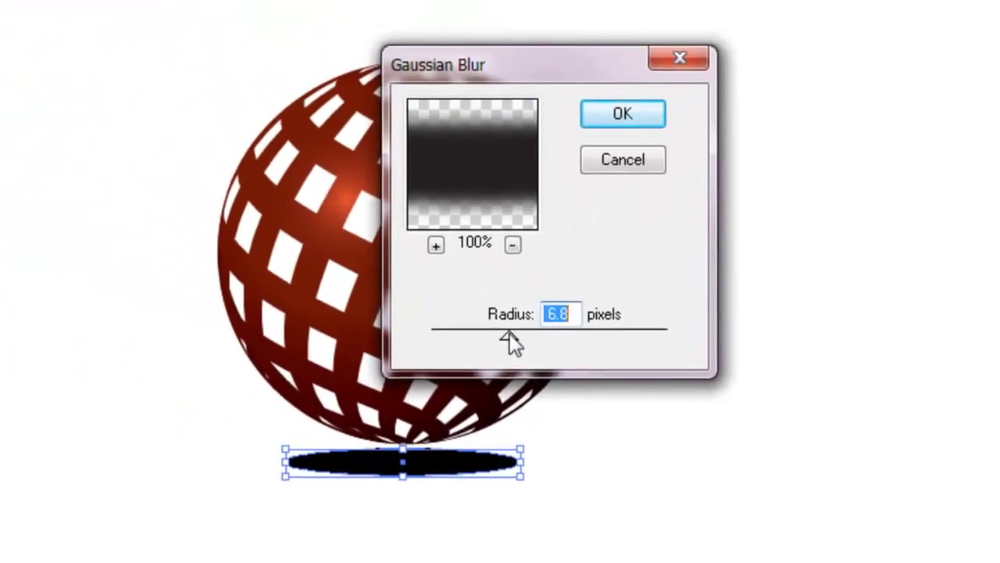
pyautogui.moveTo(24, 86)
pyautogui.mouseDown()
pyautogui.moveTo(503, 332)
pyautogui.moveTo(558, 337)
pyautogui.mouseUp()
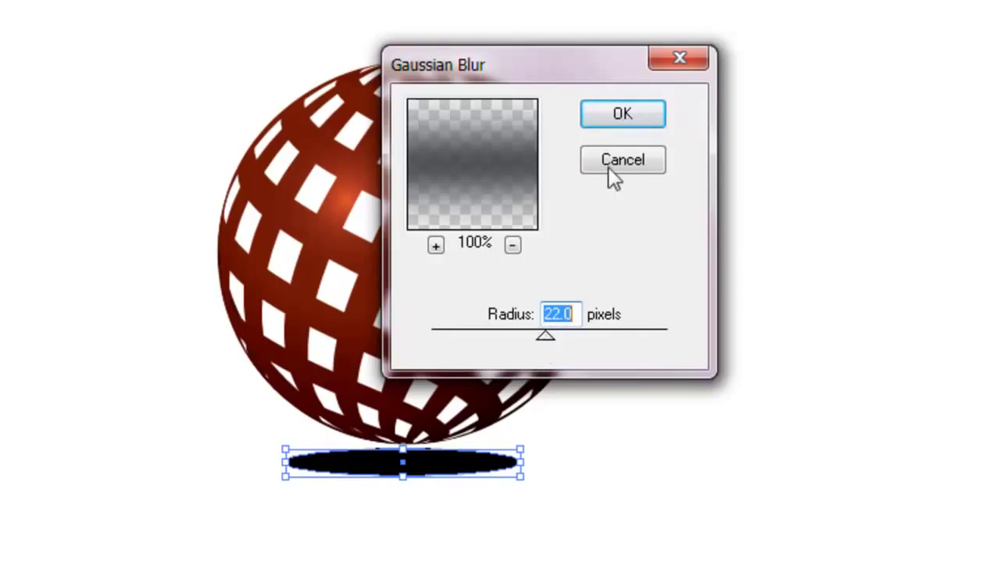
pyautogui.click(635, 114)
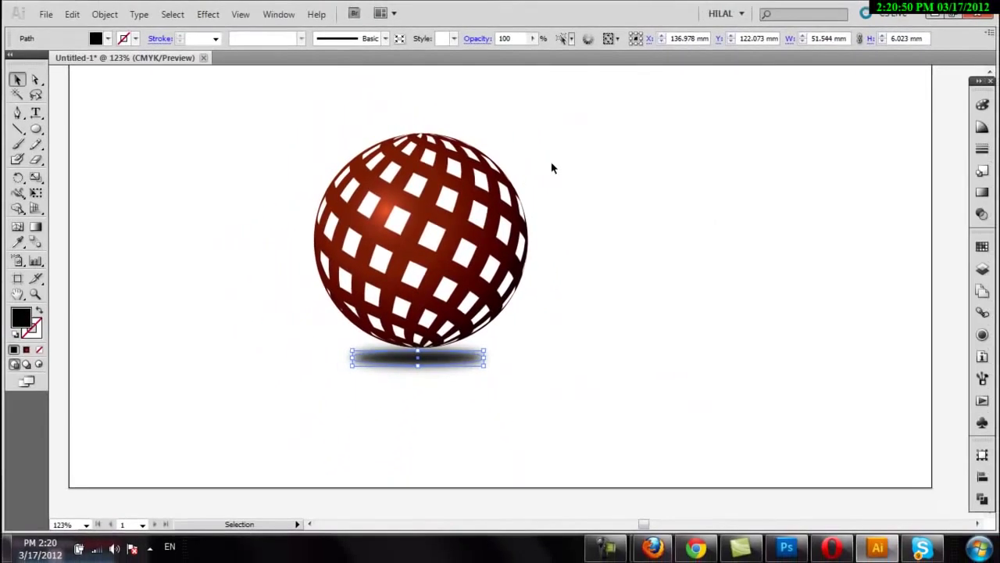
pyautogui.click(532, 38)
pyautogui.click(497, 52)
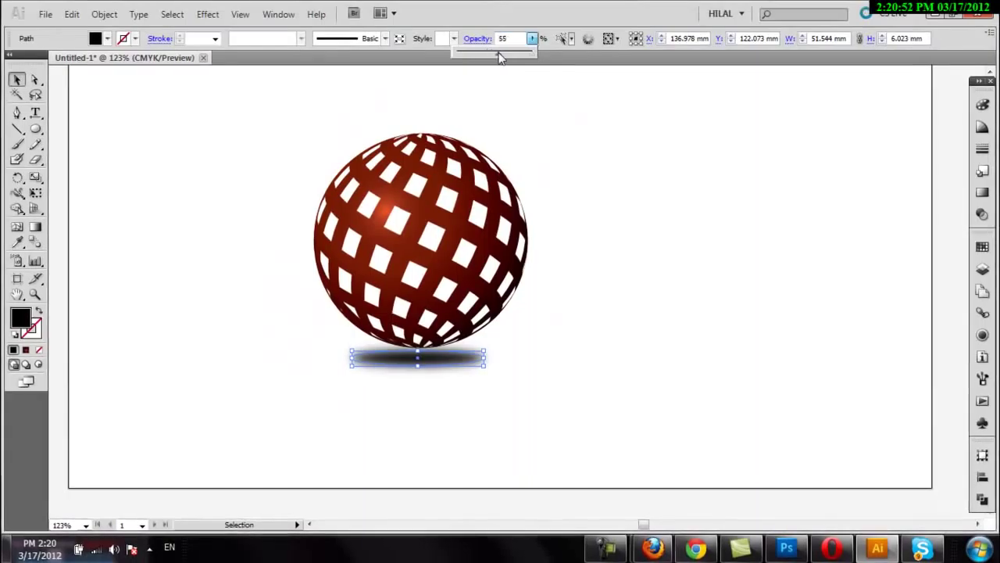
# - Reposition the blurred shadow so it sits centred under the sphere
pyautogui.click(161, 125)
pyautogui.moveTo(453, 367); pyautogui.dragTo(466, 369)
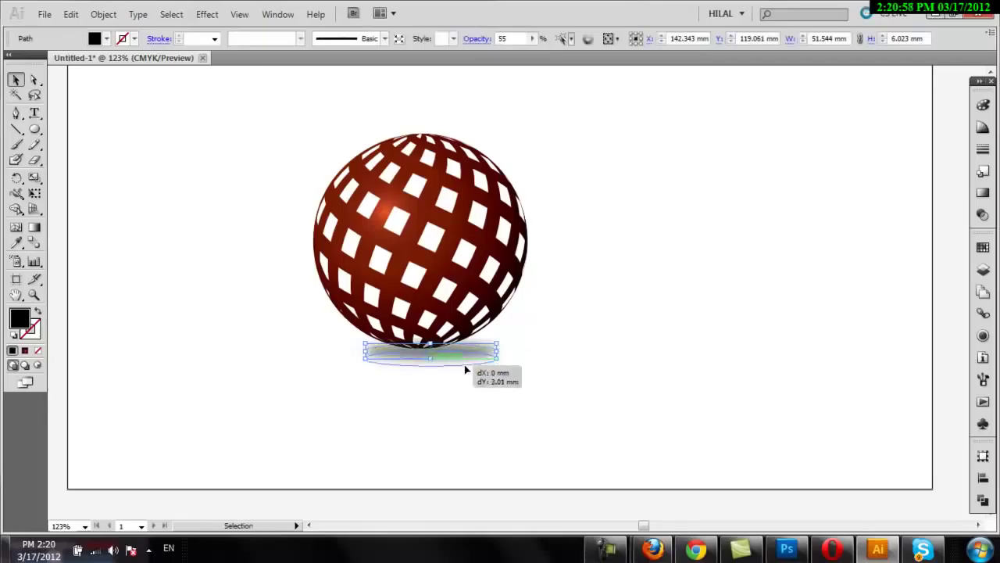
pyautogui.click(675, 362)
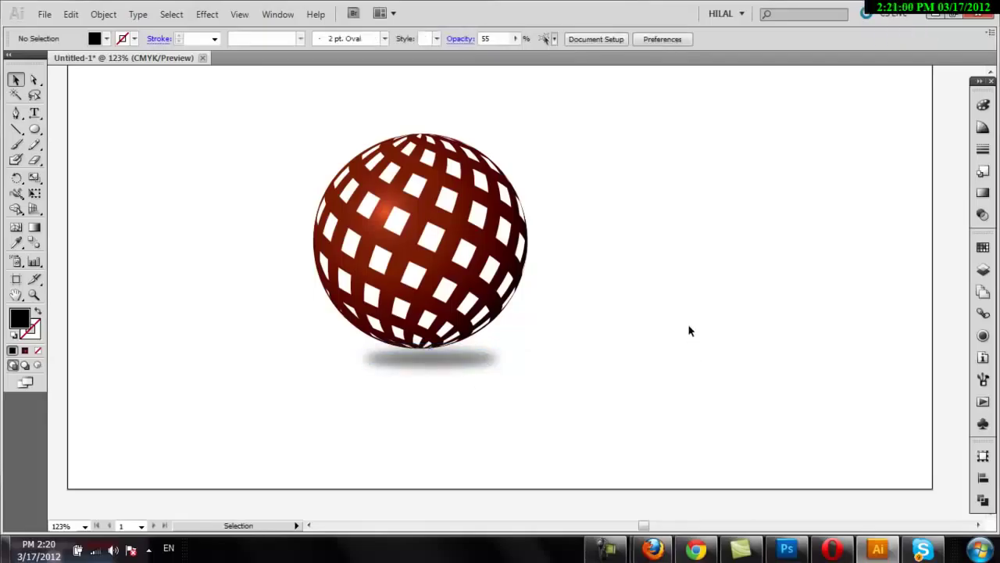
pyautogui.click(455, 361)
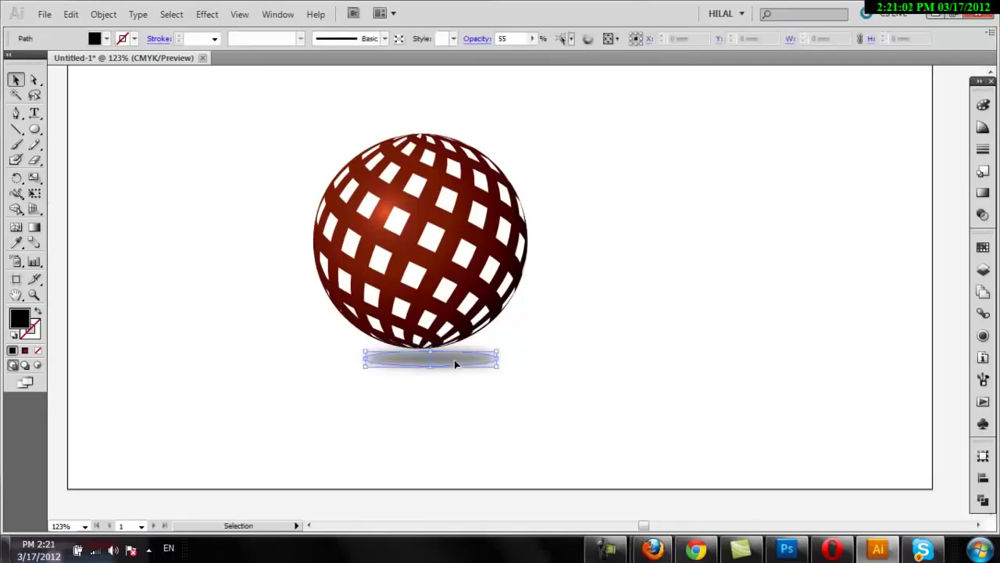
pyautogui.press('Left')
pyautogui.press('Left')
pyautogui.press('Left')
pyautogui.press('Left')
pyautogui.press('Left')
pyautogui.press('Left')
pyautogui.press('Left')
pyautogui.press('Left')
pyautogui.press('Left')
pyautogui.press('Left')
pyautogui.press('Left')
pyautogui.press('Left')
pyautogui.press('Left')
pyautogui.press('Left')
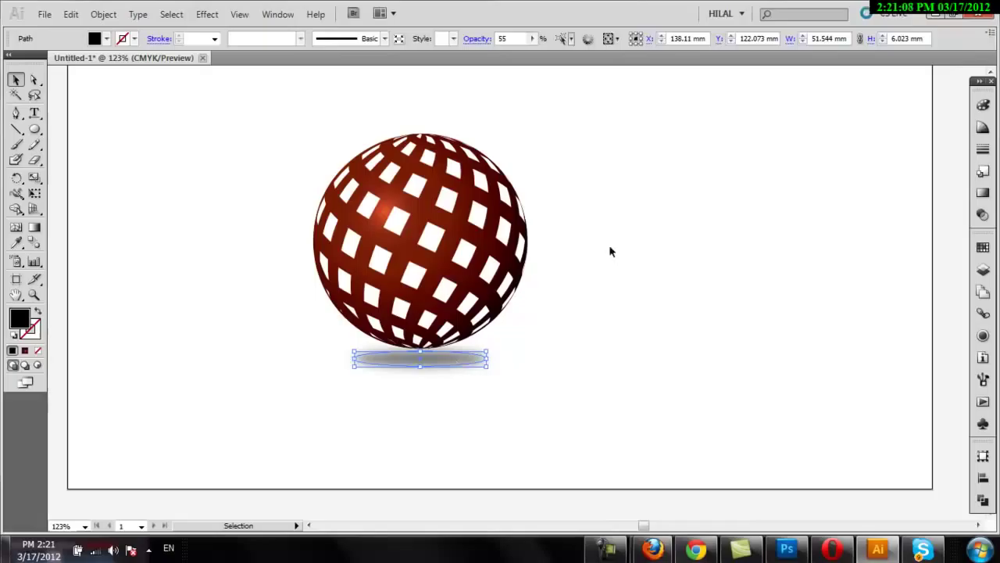
pyautogui.click(609, 247)
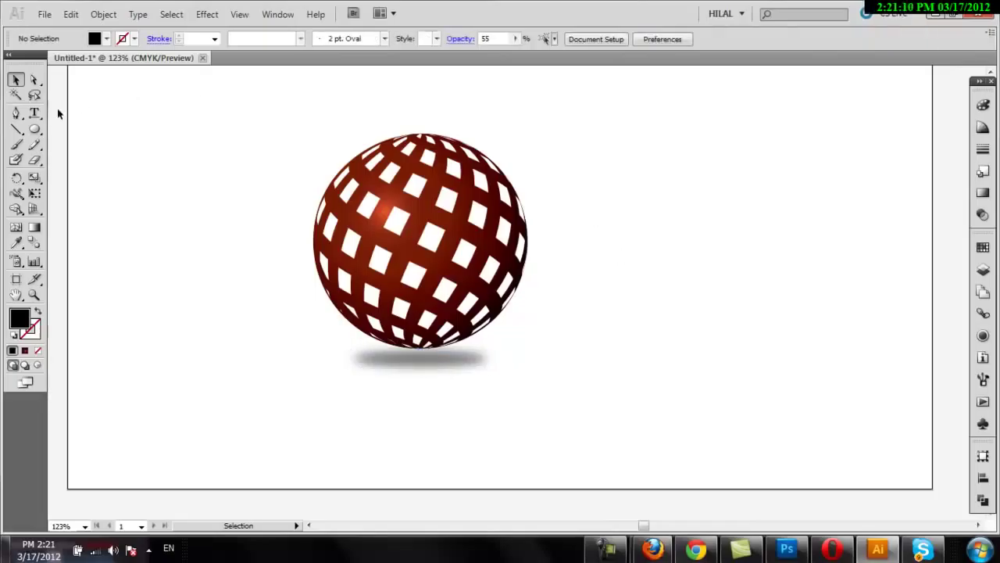
# - Add logo text right of the sphere, enlarged about threefold and set in Aharoni Bold
pyautogui.click(37, 113)
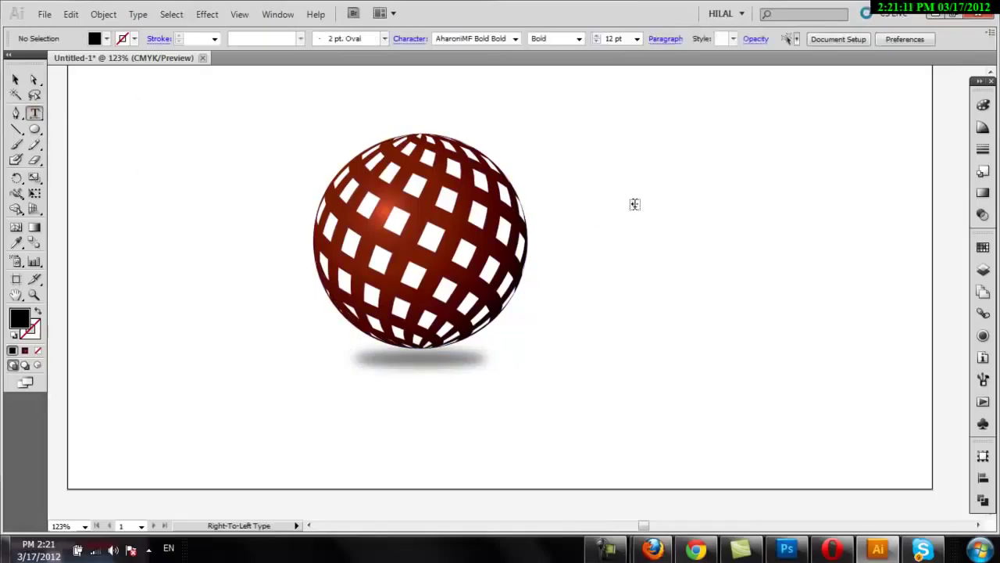
pyautogui.click(689, 235)
pyautogui.write('logo')
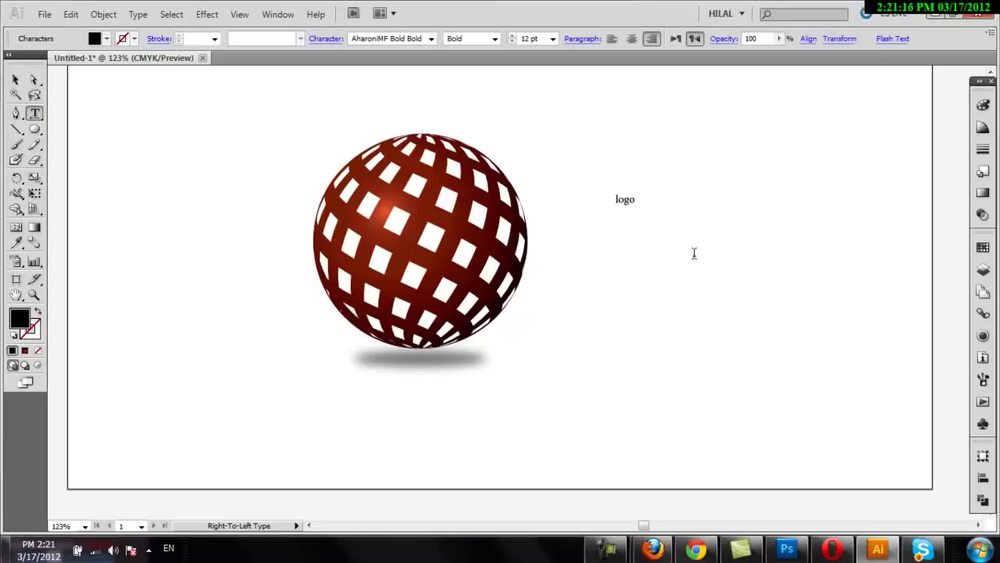
pyautogui.click(15, 79)
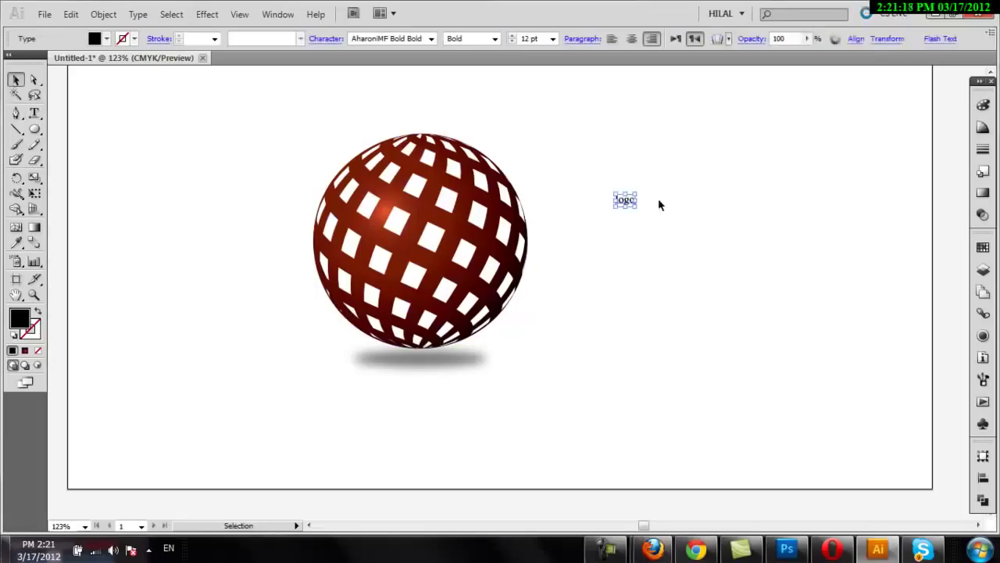
pyautogui.moveTo(639, 205); pyautogui.dragTo(792, 290)
pyautogui.press('t')
pyautogui.moveTo(791, 250); pyautogui.dragTo(611, 235)
pyautogui.click(359, 45)
pyautogui.write('Aharoni')
pyautogui.press('Return')
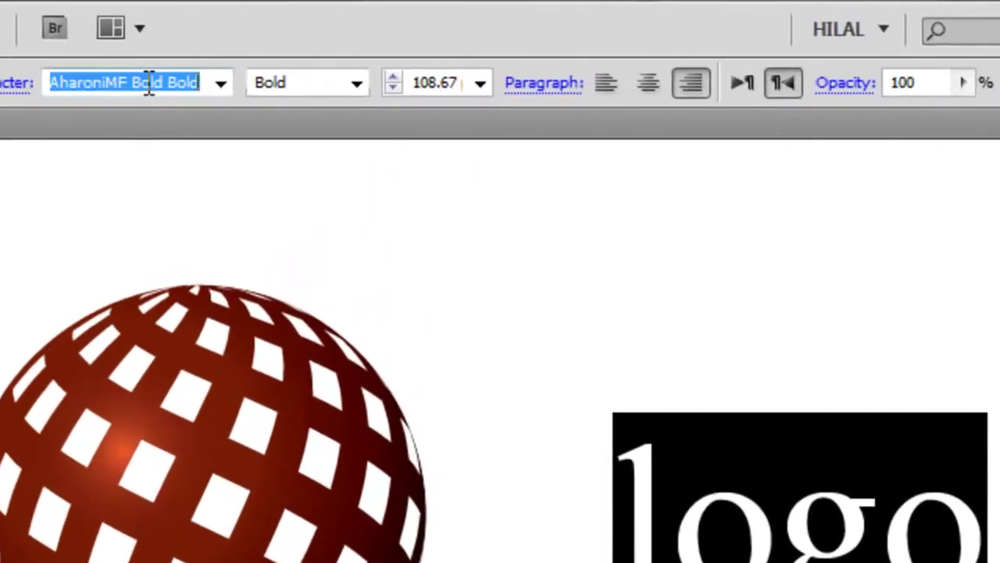
pyautogui.press('Up')
pyautogui.press('Down')
# - Capitalise the first letter so the word reads 'Logo'
pyautogui.click(585, 462)
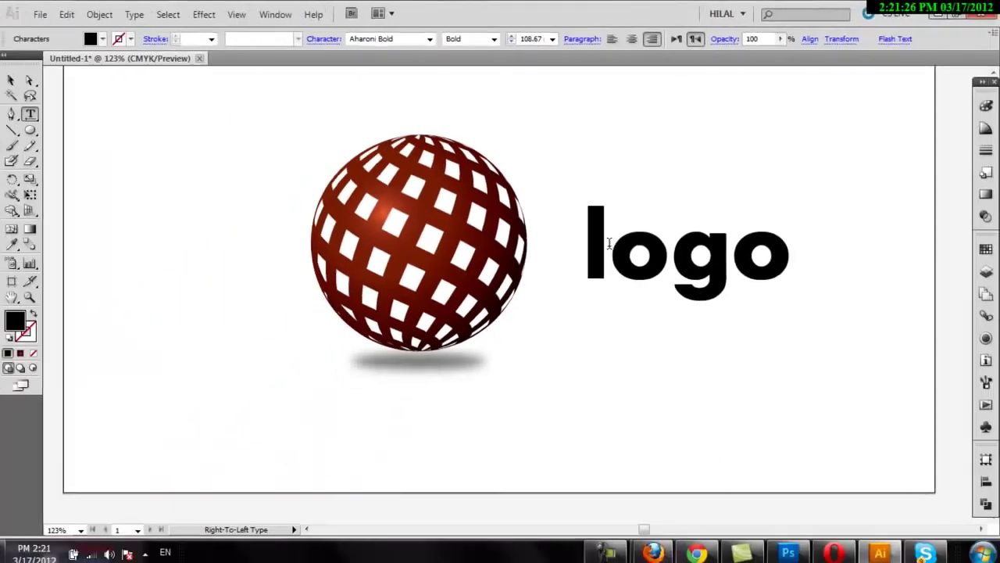
pyautogui.hotkey('shift', 'Left')
pyautogui.click(591, 234)
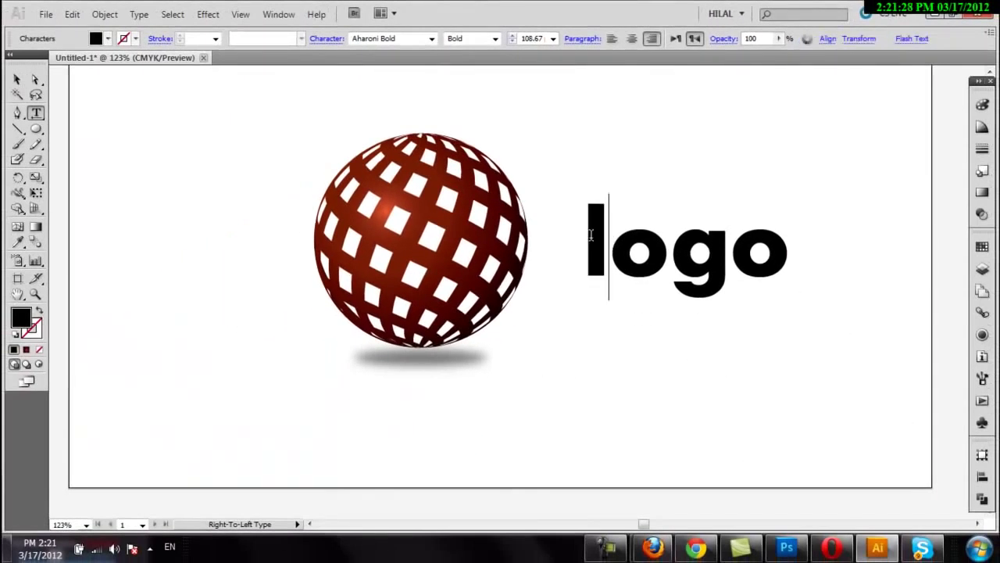
pyautogui.moveTo(591, 235); pyautogui.dragTo(605, 239)
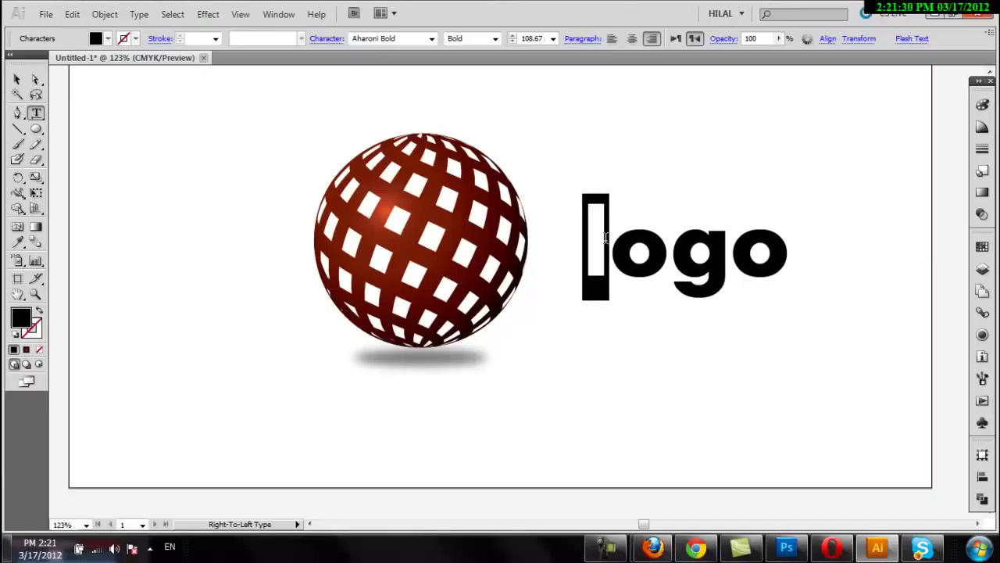
pyautogui.write('L')
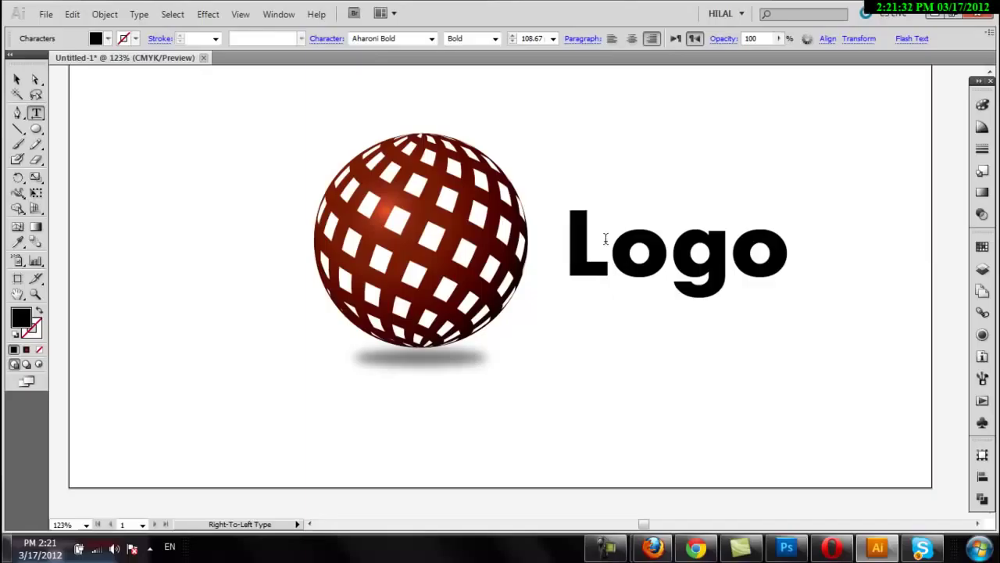
# - Enlarge the Logo text slightly and move it up and left beside the sphere
pyautogui.click(17, 79)
pyautogui.click(583, 288)
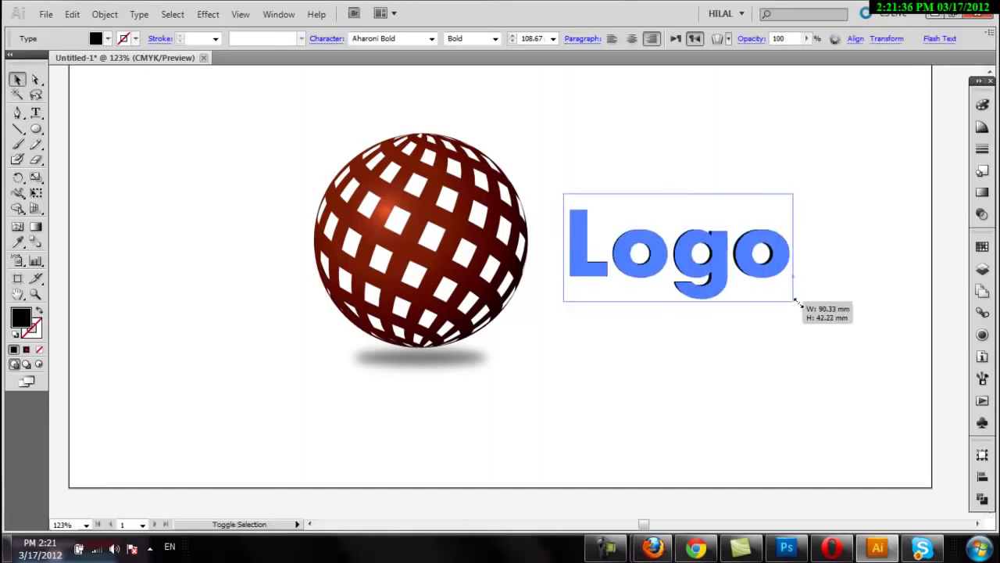
pyautogui.moveTo(791, 300); pyautogui.dragTo(805, 306)
pyautogui.moveTo(682, 275); pyautogui.dragTo(666, 261)
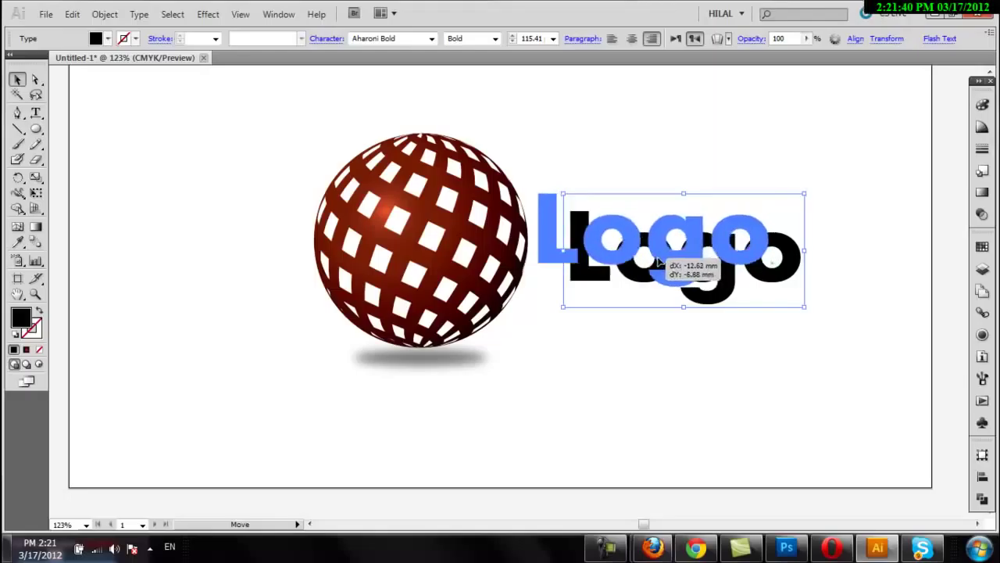
pyautogui.moveTo(666, 262); pyautogui.dragTo(645, 255)
pyautogui.click(666, 379)
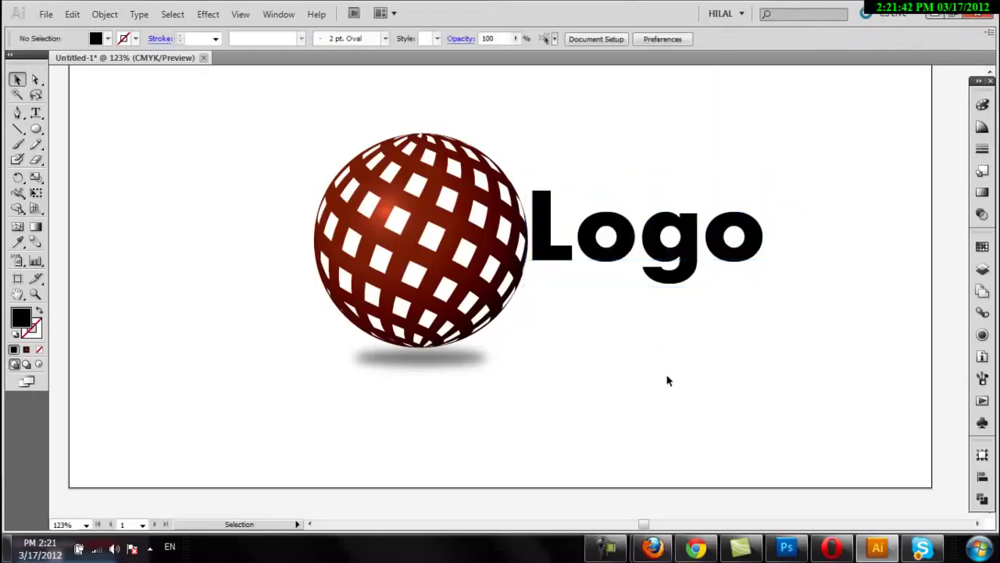
# - Colour the final 'o' of Logo with the dark red swatch
pyautogui.doubleClick(736, 250)
pyautogui.click(714, 236)
pyautogui.doubleClick(715, 235)
pyautogui.click(721, 235)
pyautogui.hotkey('shift', 'Left')
pyautogui.click(92, 38)
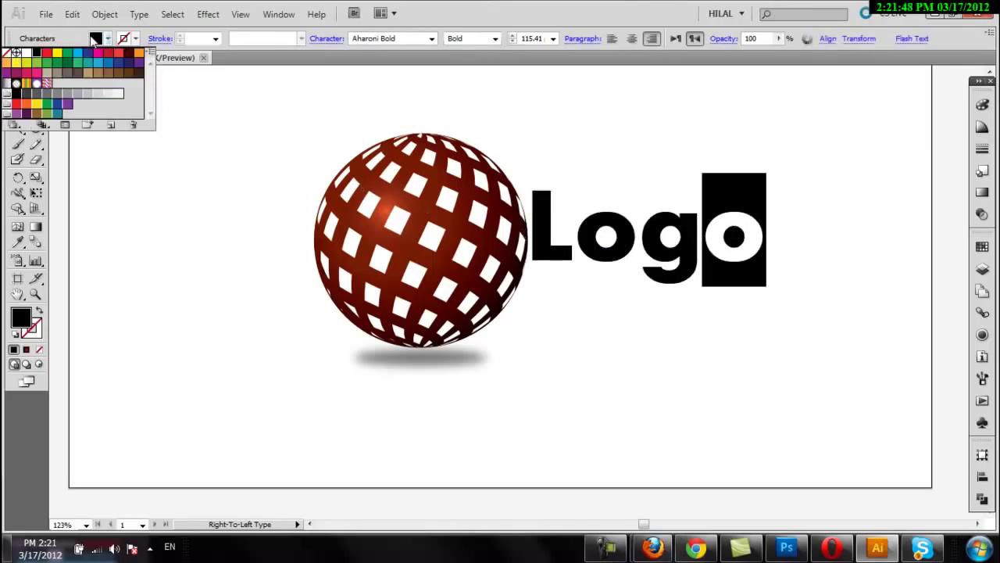
pyautogui.click(118, 53)
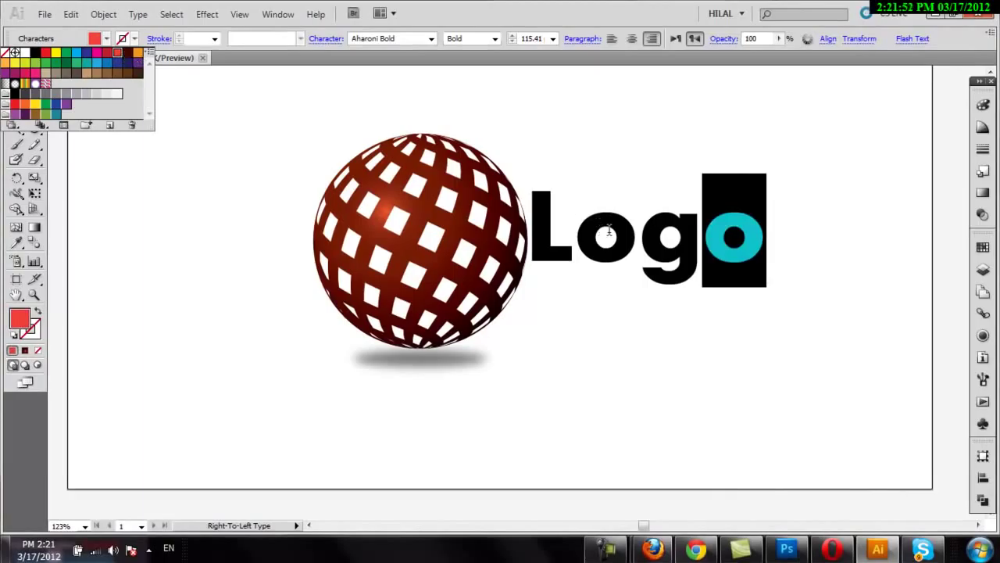
pyautogui.click(708, 248)
pyautogui.click(726, 239)
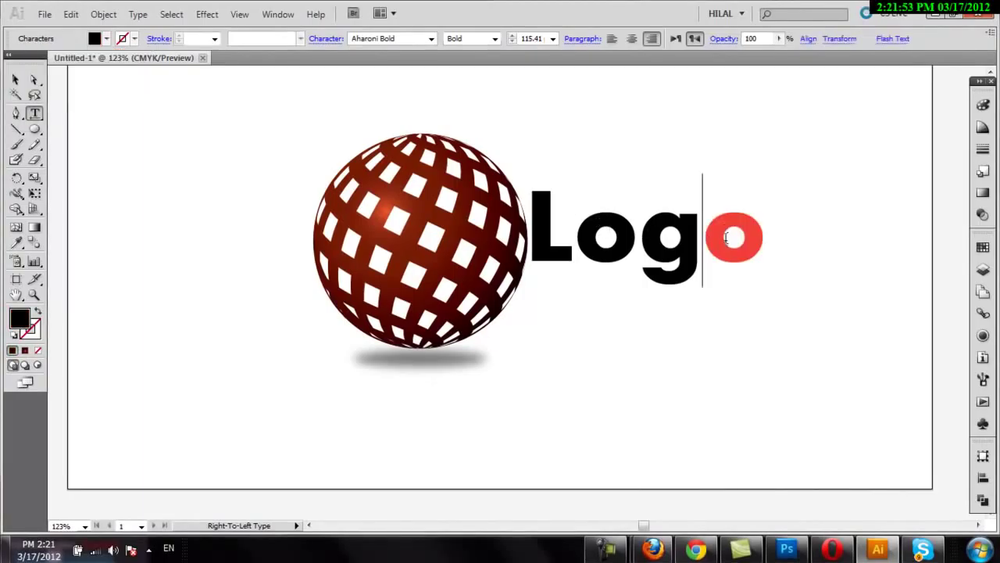
pyautogui.moveTo(726, 239); pyautogui.dragTo(768, 236)
pyautogui.click(106, 38)
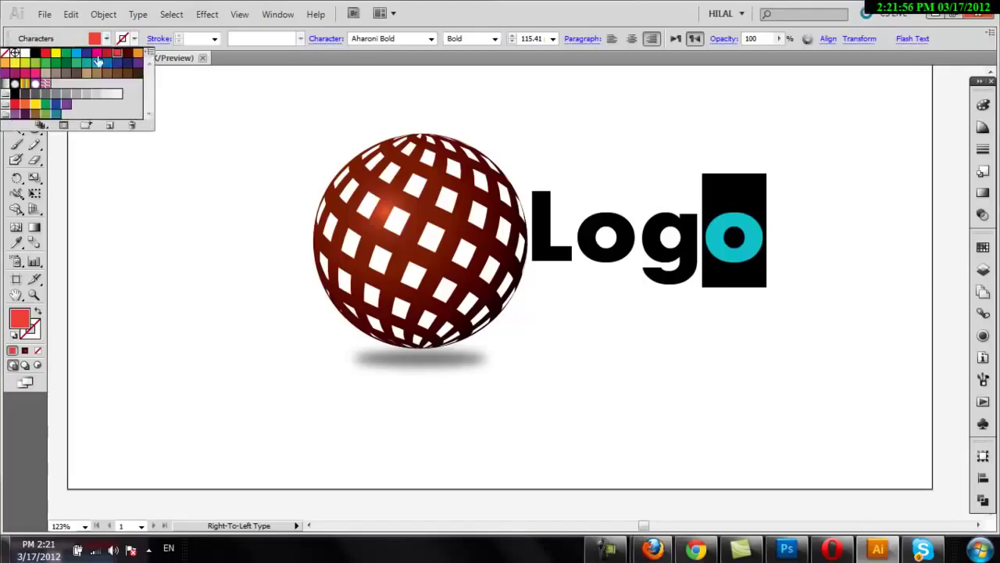
pyautogui.click(128, 53)
pyautogui.click(765, 240)
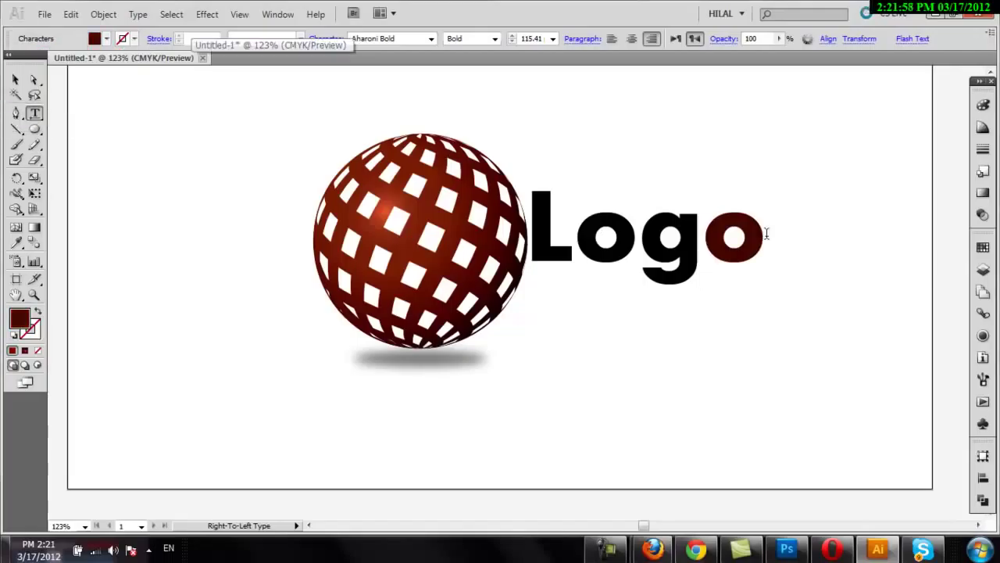
# - Colour 'Log' rust brown by lowering the swatch's black to C0 M80 Y95 K40
pyautogui.moveTo(696, 248)
pyautogui.mouseDown()
pyautogui.moveTo(575, 228)
pyautogui.moveTo(701, 235)
pyautogui.mouseUp()
pyautogui.click(573, 228)
pyautogui.click(107, 38)
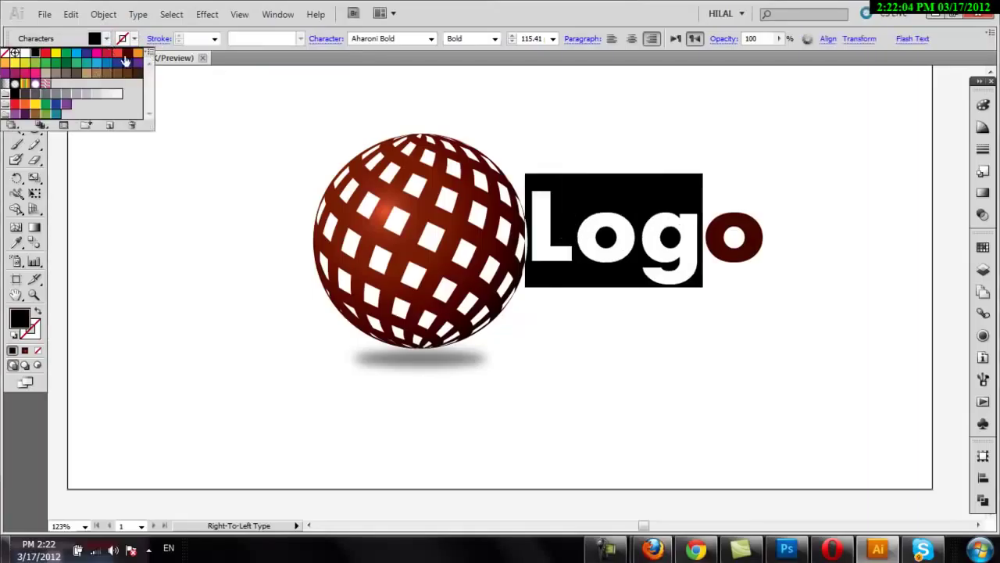
pyautogui.doubleClick(131, 59)
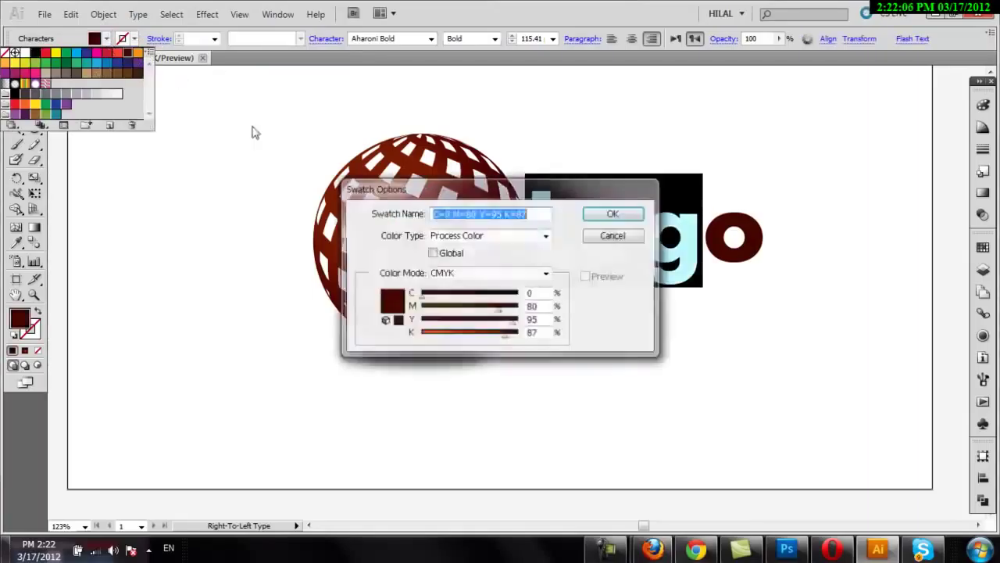
pyautogui.moveTo(492, 338); pyautogui.dragTo(462, 335)
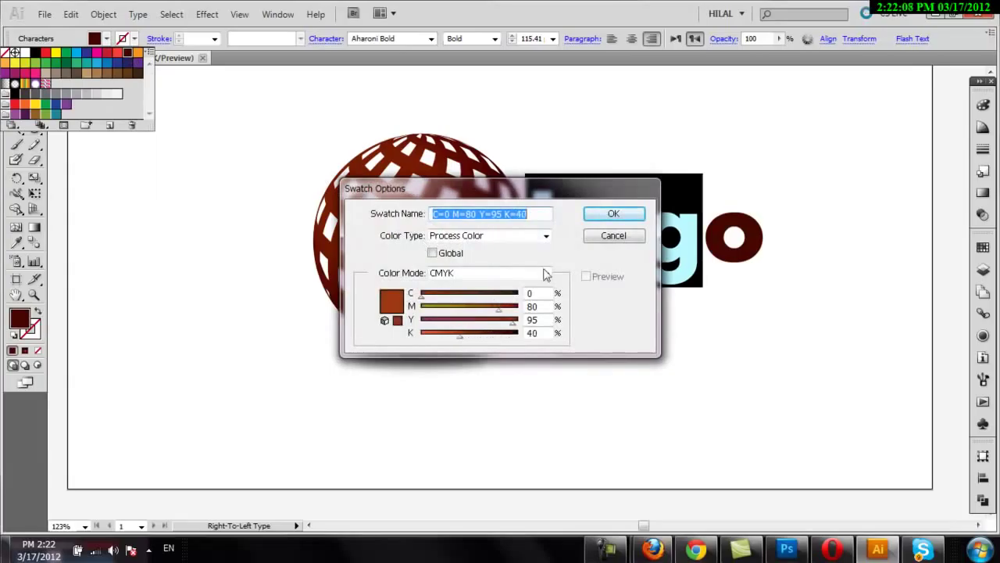
pyautogui.click(613, 213)
pyautogui.hotkey('ctrl', 'a')
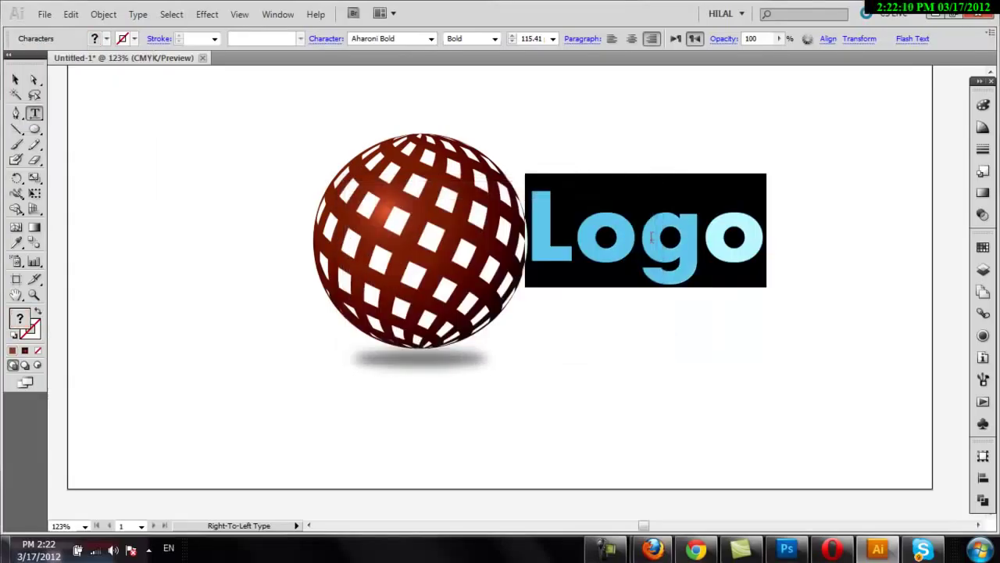
pyautogui.click(661, 233)
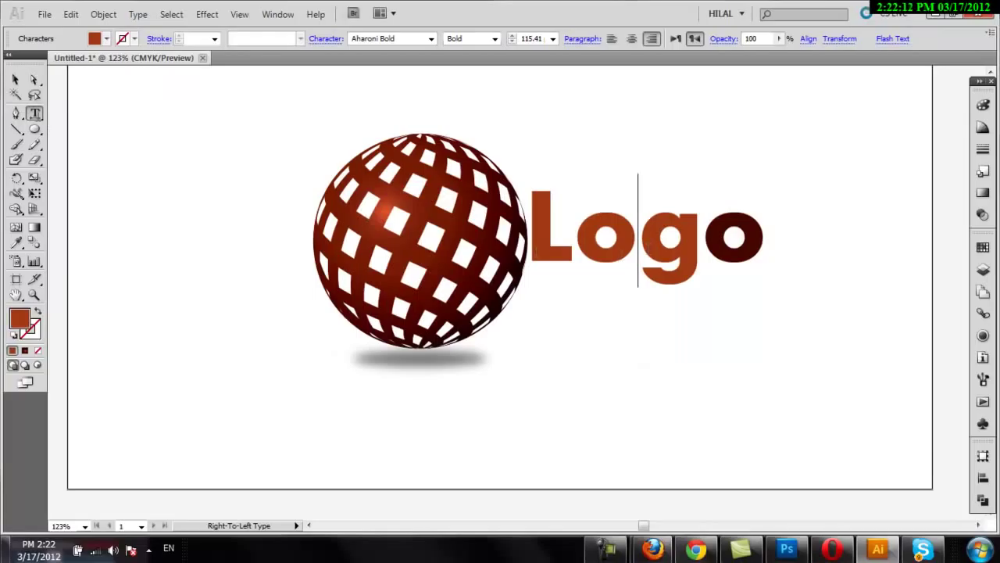
pyautogui.click(16, 79)
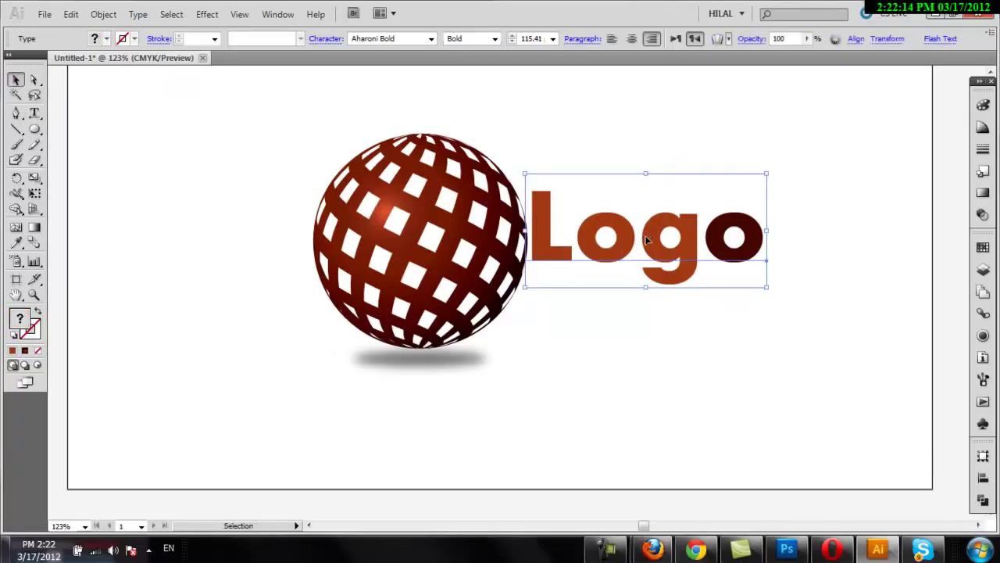
# - Shrink the Logo text to about 77 pt and reposition it beside the sphere
pyautogui.moveTo(653, 242); pyautogui.dragTo(655, 248)
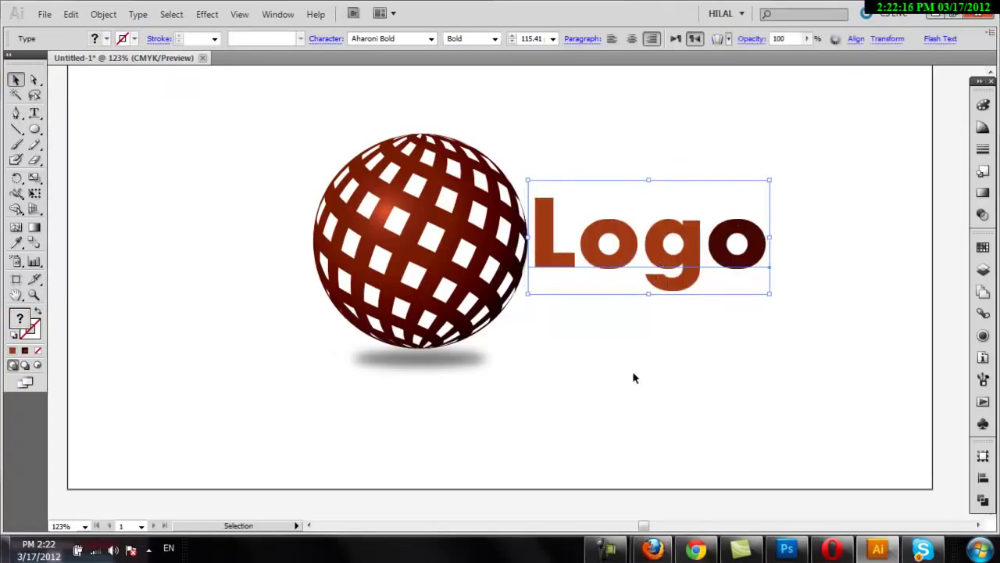
pyautogui.click(619, 400)
pyautogui.scroll(1, 617, 400)
pyautogui.scroll(1, 652, 409)
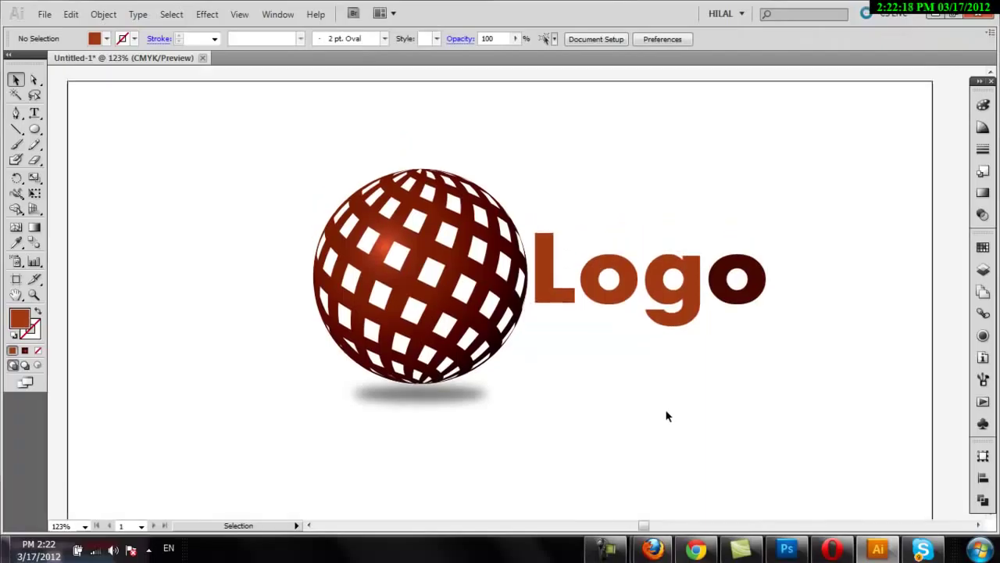
pyautogui.click(667, 287)
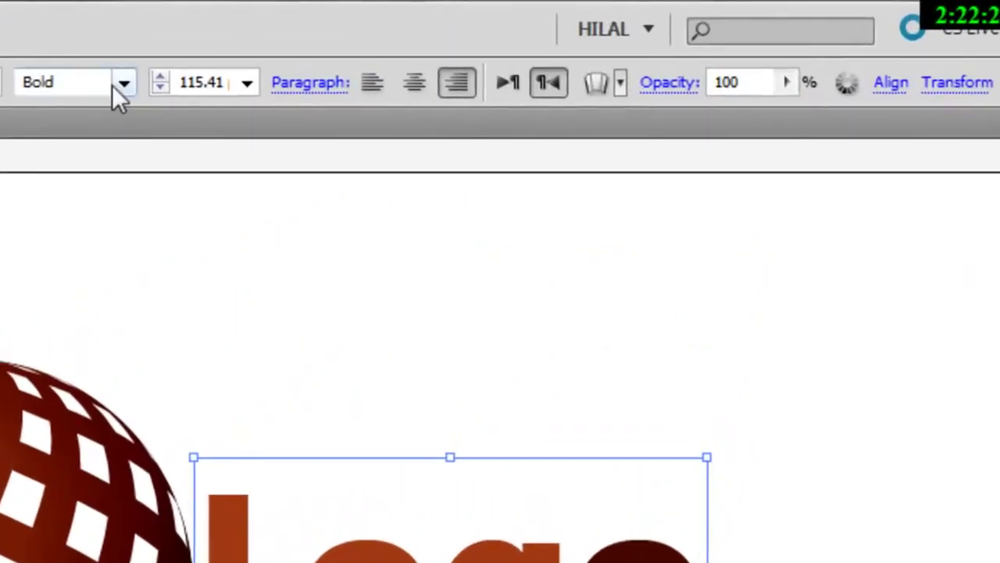
pyautogui.click(494, 39)
pyautogui.click(493, 38)
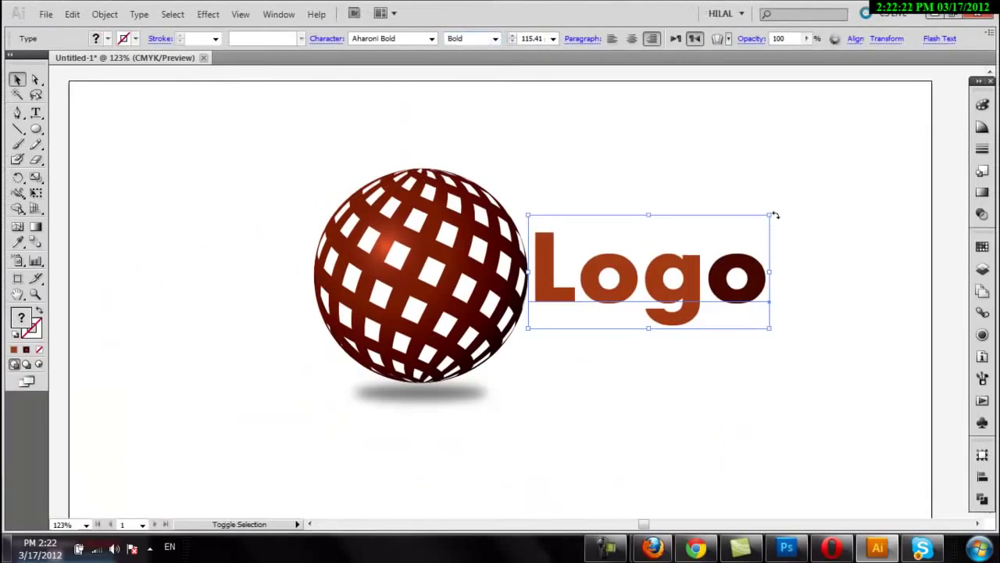
pyautogui.moveTo(770, 215); pyautogui.dragTo(688, 253)
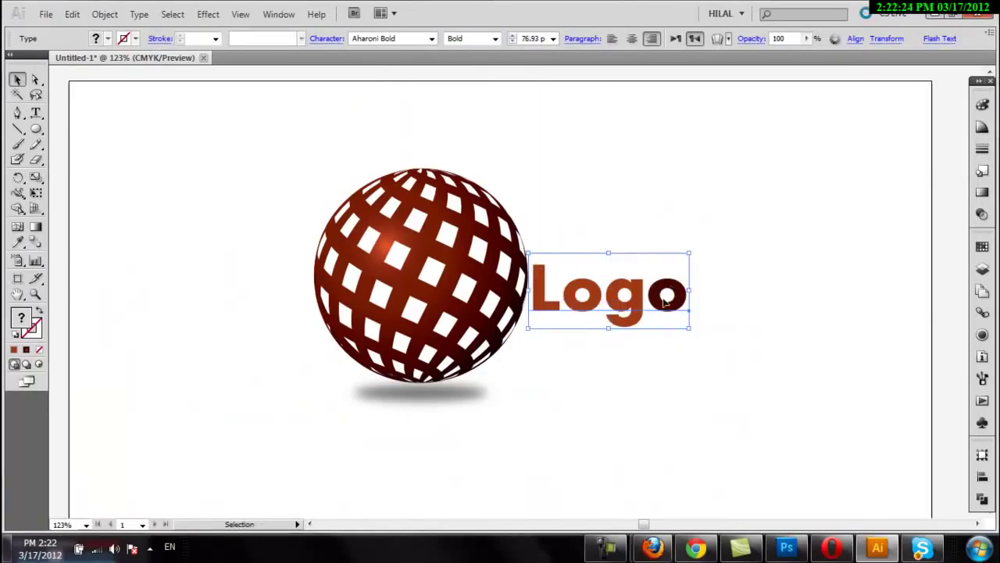
pyautogui.moveTo(640, 307); pyautogui.dragTo(641, 288)
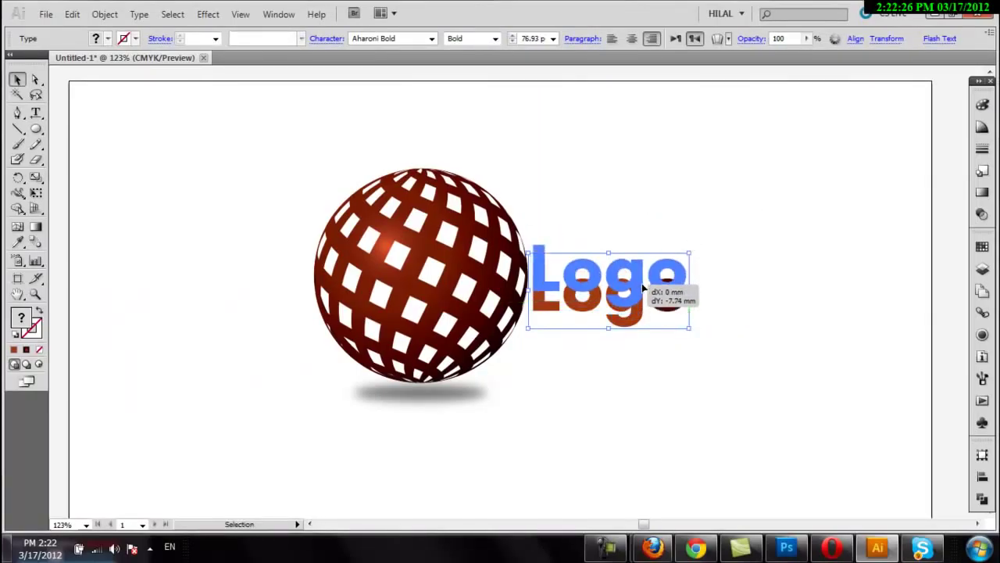
pyautogui.click(658, 363)
# - Scale the sphere, shadow and text down to about 123.7 × 76.4 mm, moved toward centre
pyautogui.scroll(-1, 658, 364)
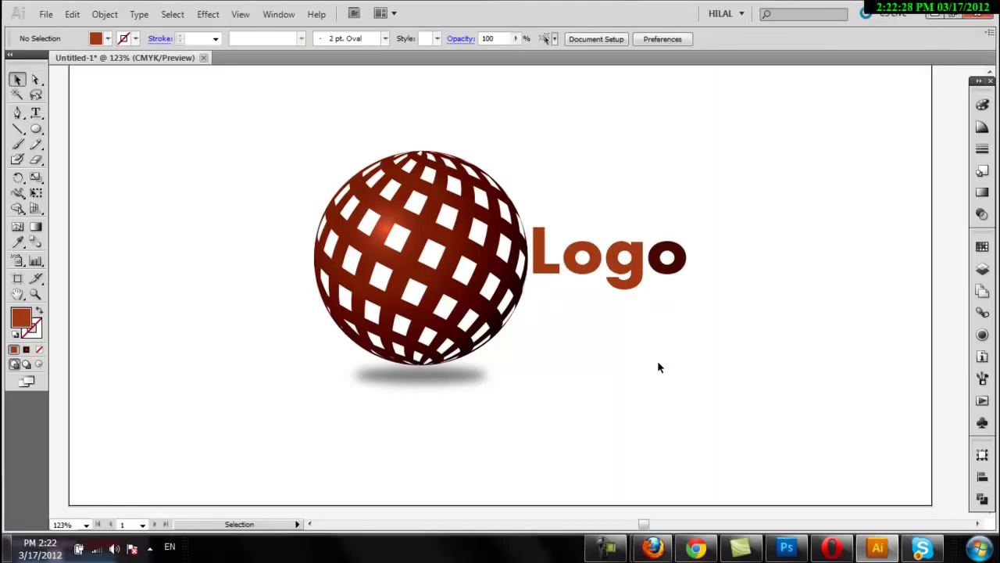
pyautogui.press('a')
pyautogui.hotkey('ctrl', '1')
pyautogui.moveTo(273, 148); pyautogui.dragTo(731, 408)
pyautogui.press('e')
pyautogui.moveTo(658, 178); pyautogui.dragTo(609, 207)
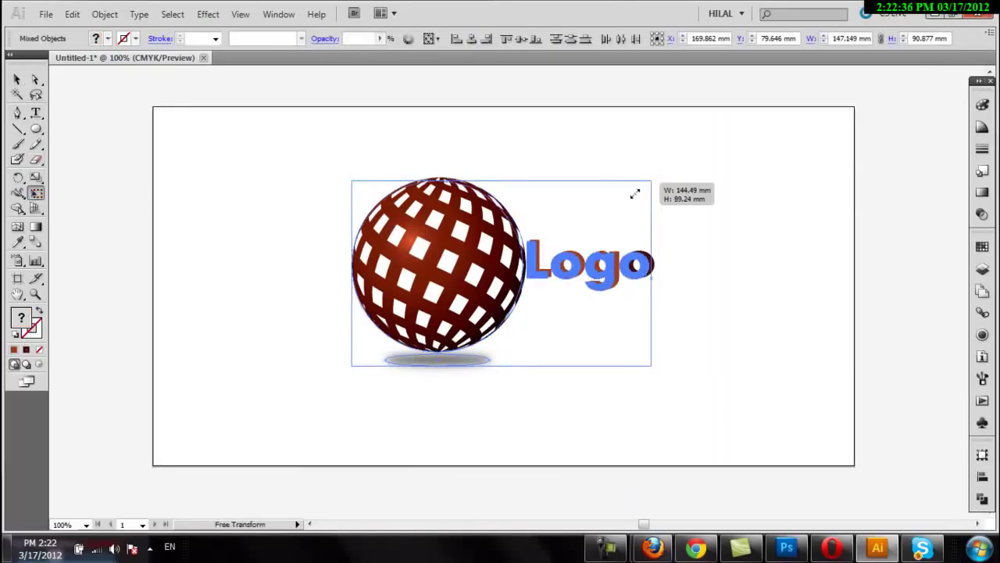
pyautogui.moveTo(442, 295); pyautogui.dragTo(464, 300)
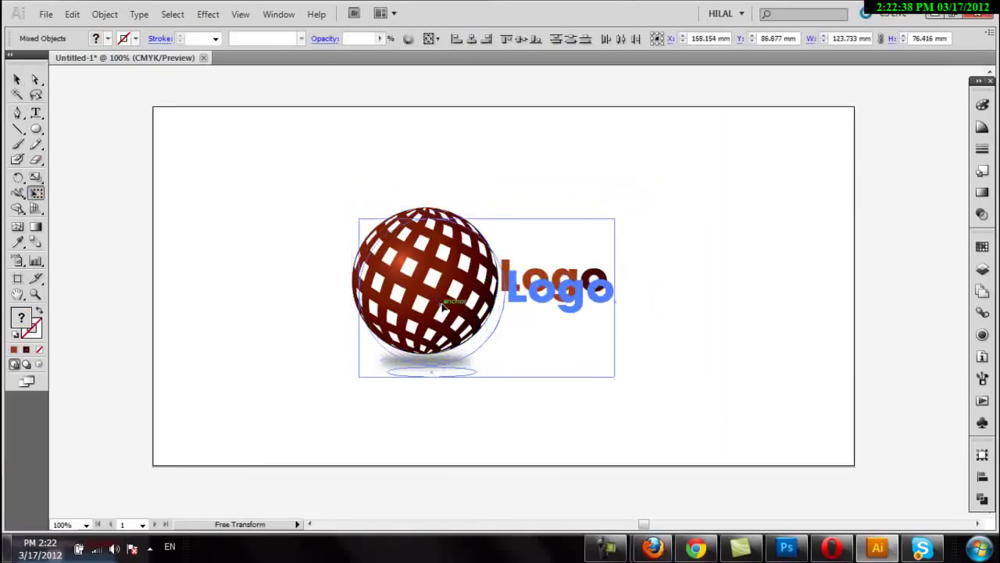
pyautogui.press('v')
pyautogui.click(101, 227)
pyautogui.click(35, 293)
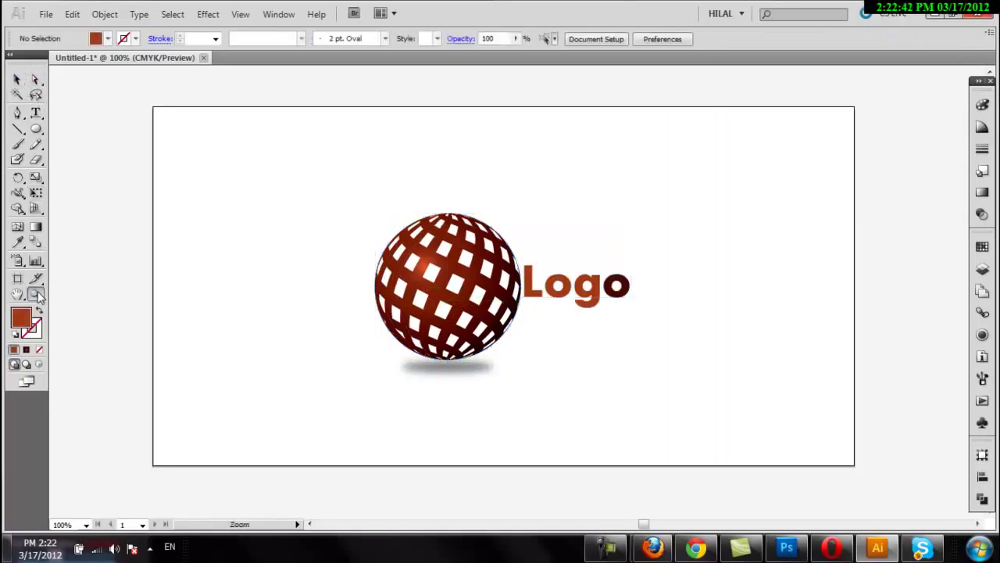
pyautogui.moveTo(297, 139); pyautogui.dragTo(741, 429)
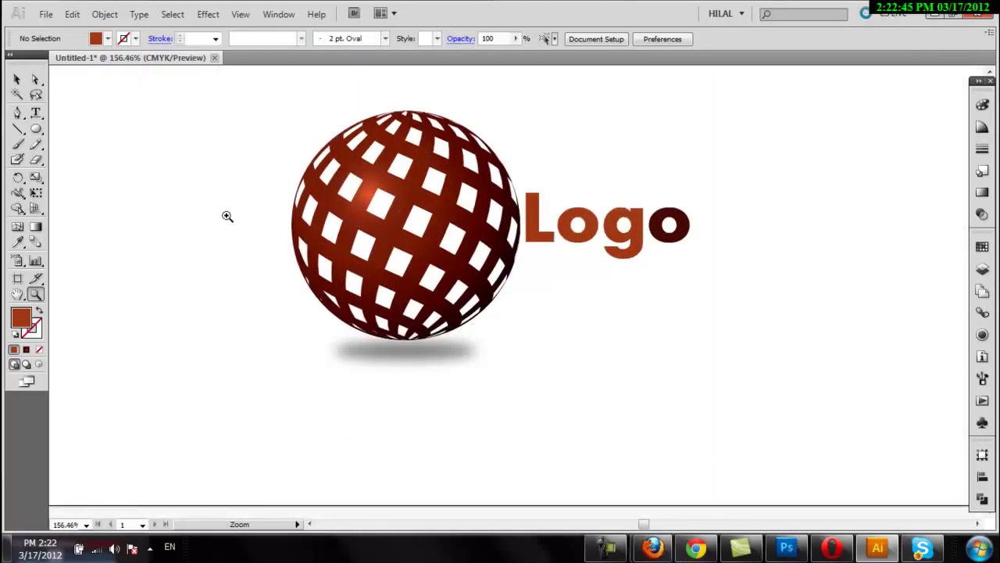
# - Nudge the Logo text slightly lower so it lines up neatly beside the sphere
pyautogui.click(16, 79)
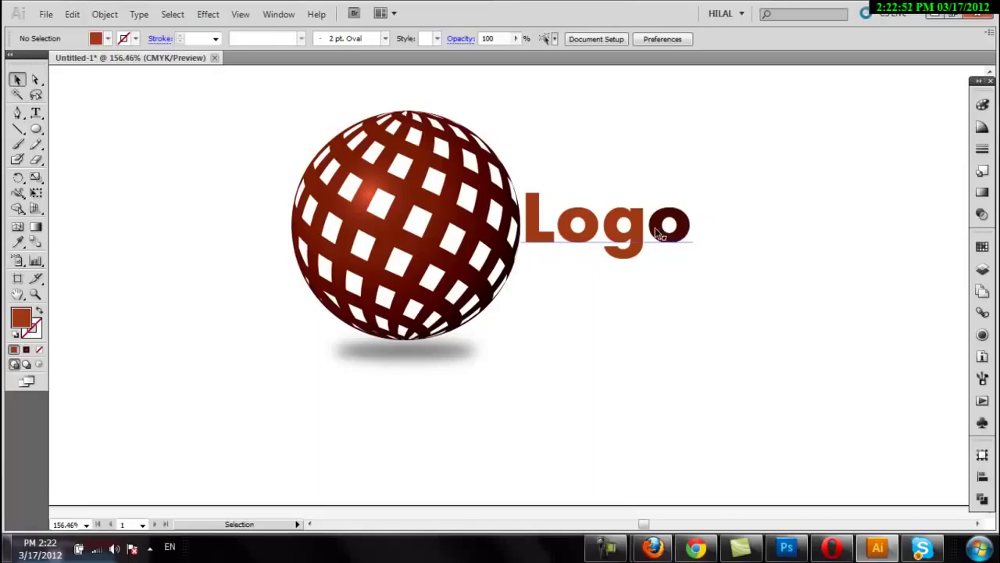
pyautogui.moveTo(654, 229); pyautogui.dragTo(648, 265)
pyautogui.click(662, 324)
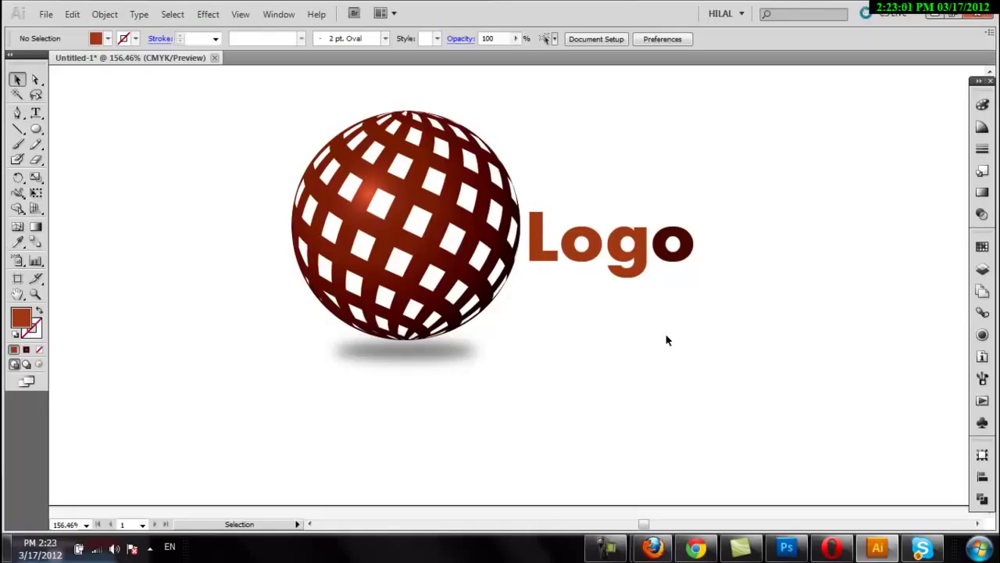
pyautogui.scroll(1, 666, 340)
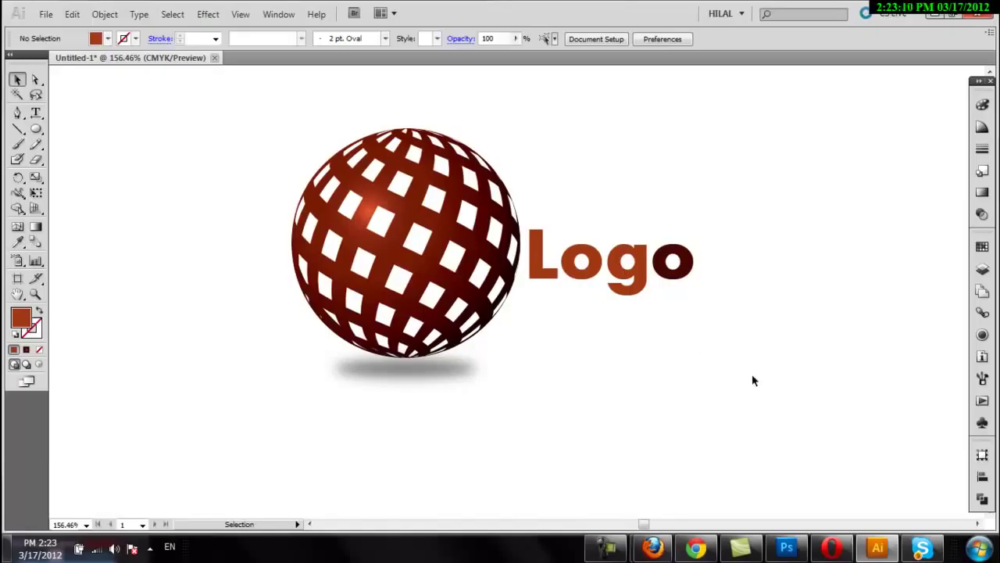
pyautogui.moveTo(653, 548)
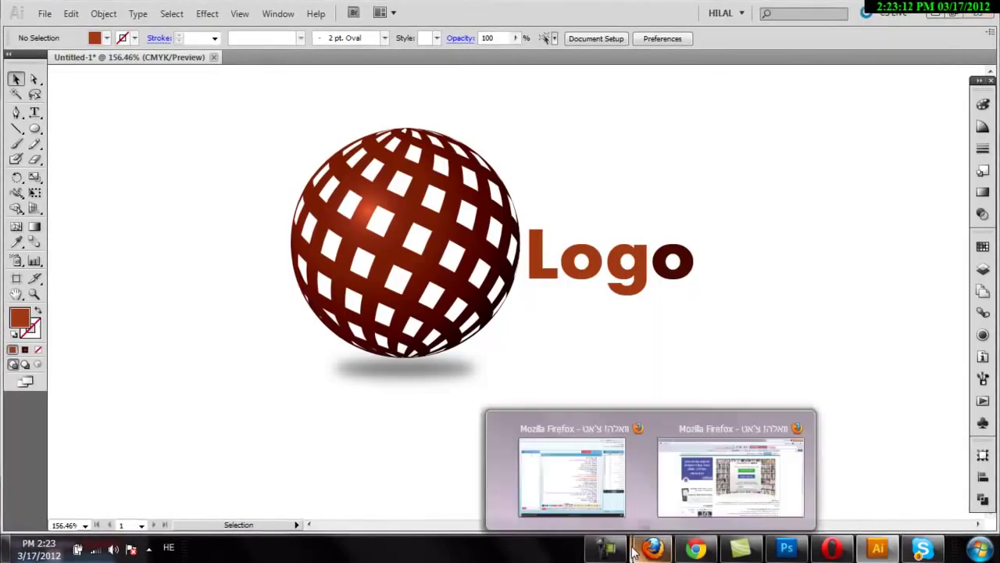
pyautogui.click(605, 549)
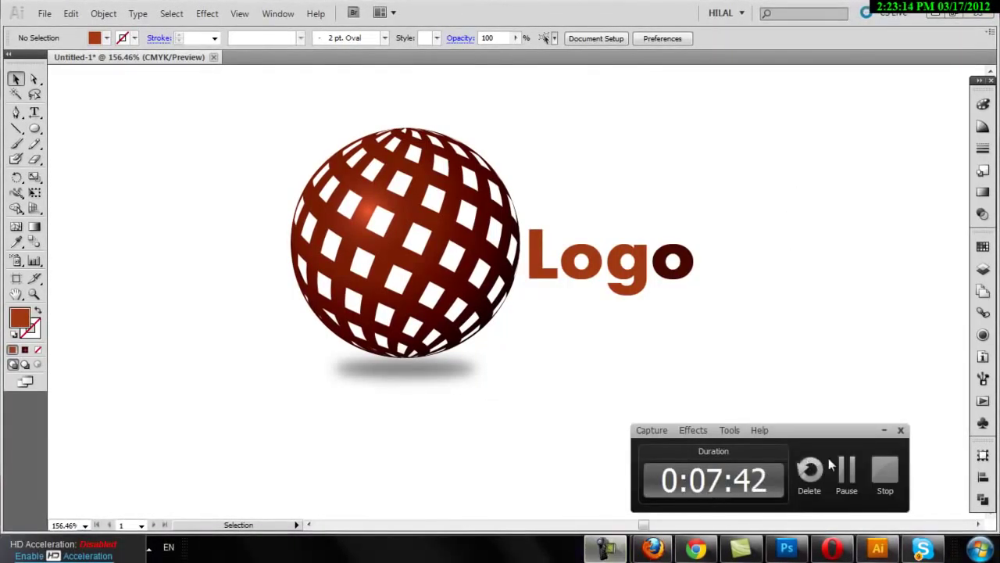